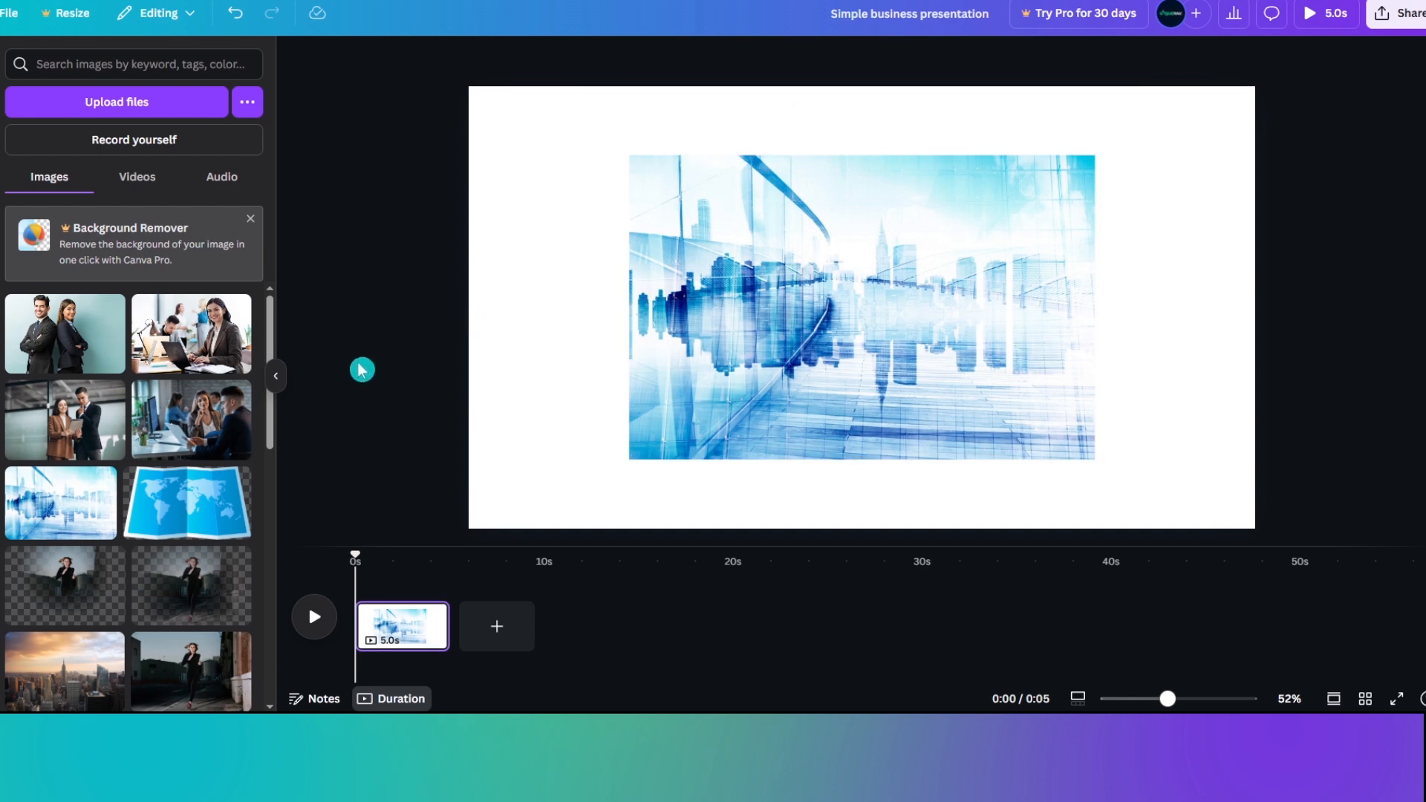
Set the blue skyline image as the page background and lower its transparency value to 16
{"action": "left_click", "coordinate": [779, 315]}
{"action": "right_click", "coordinate": [779, 316]}
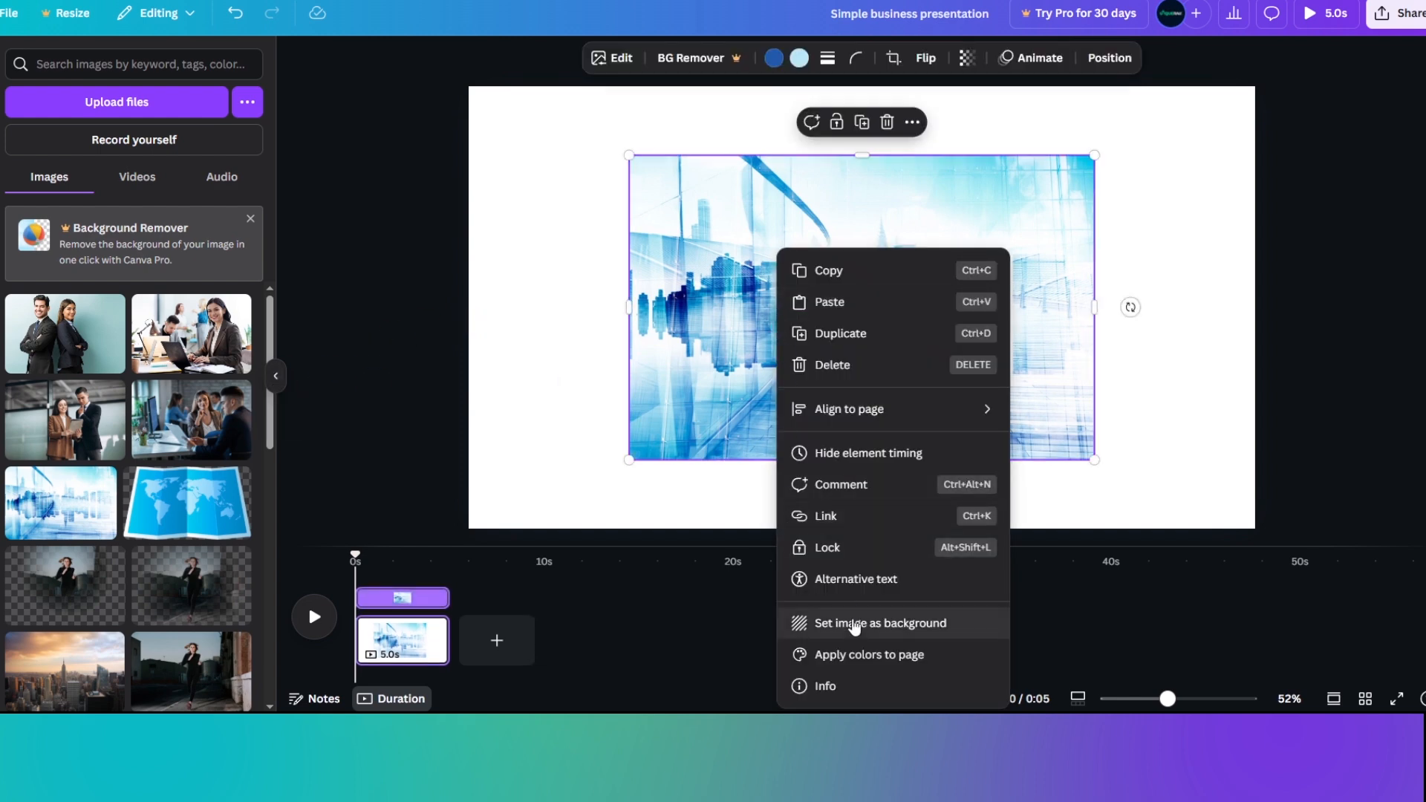
{"action": "left_click", "coordinate": [886, 628]}
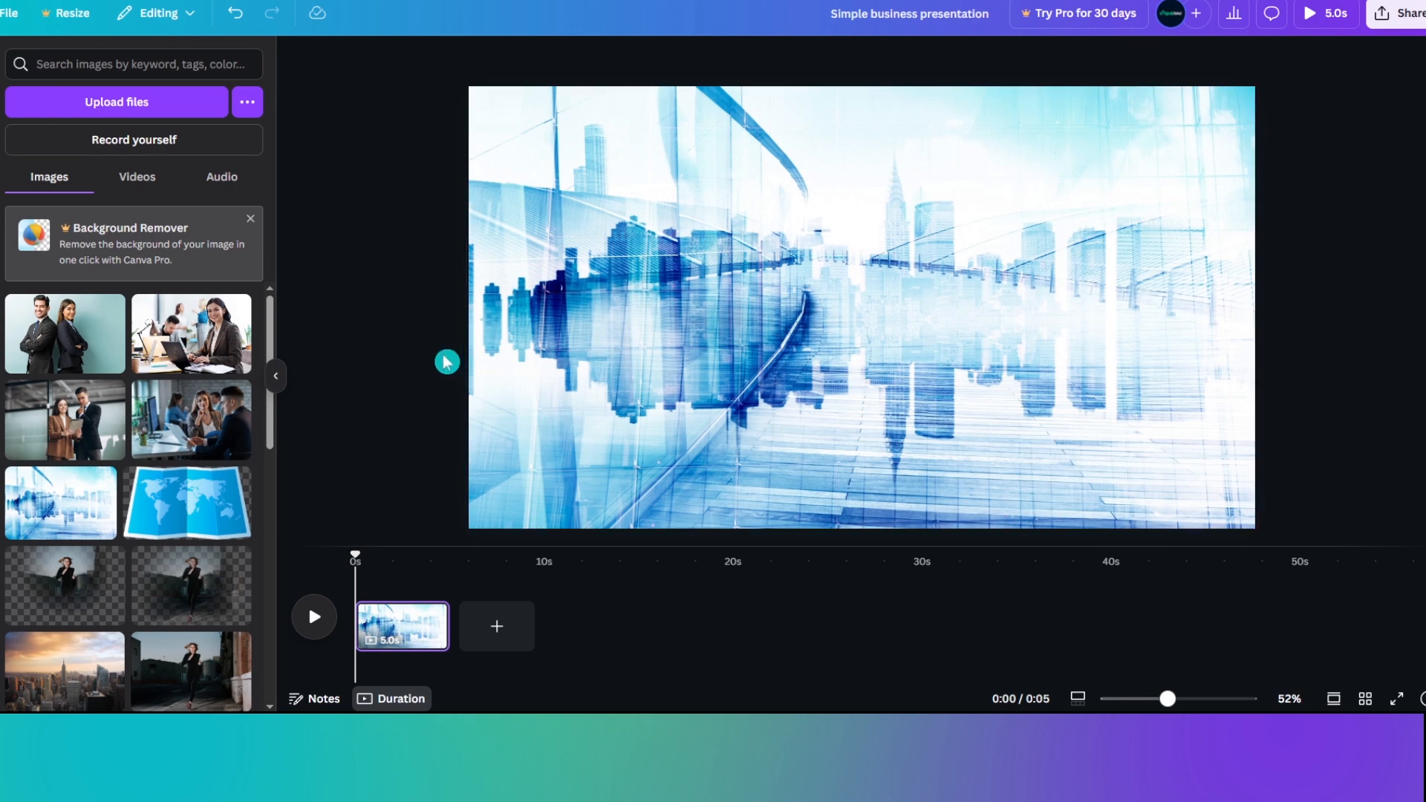
{"action": "left_click", "coordinate": [547, 360]}
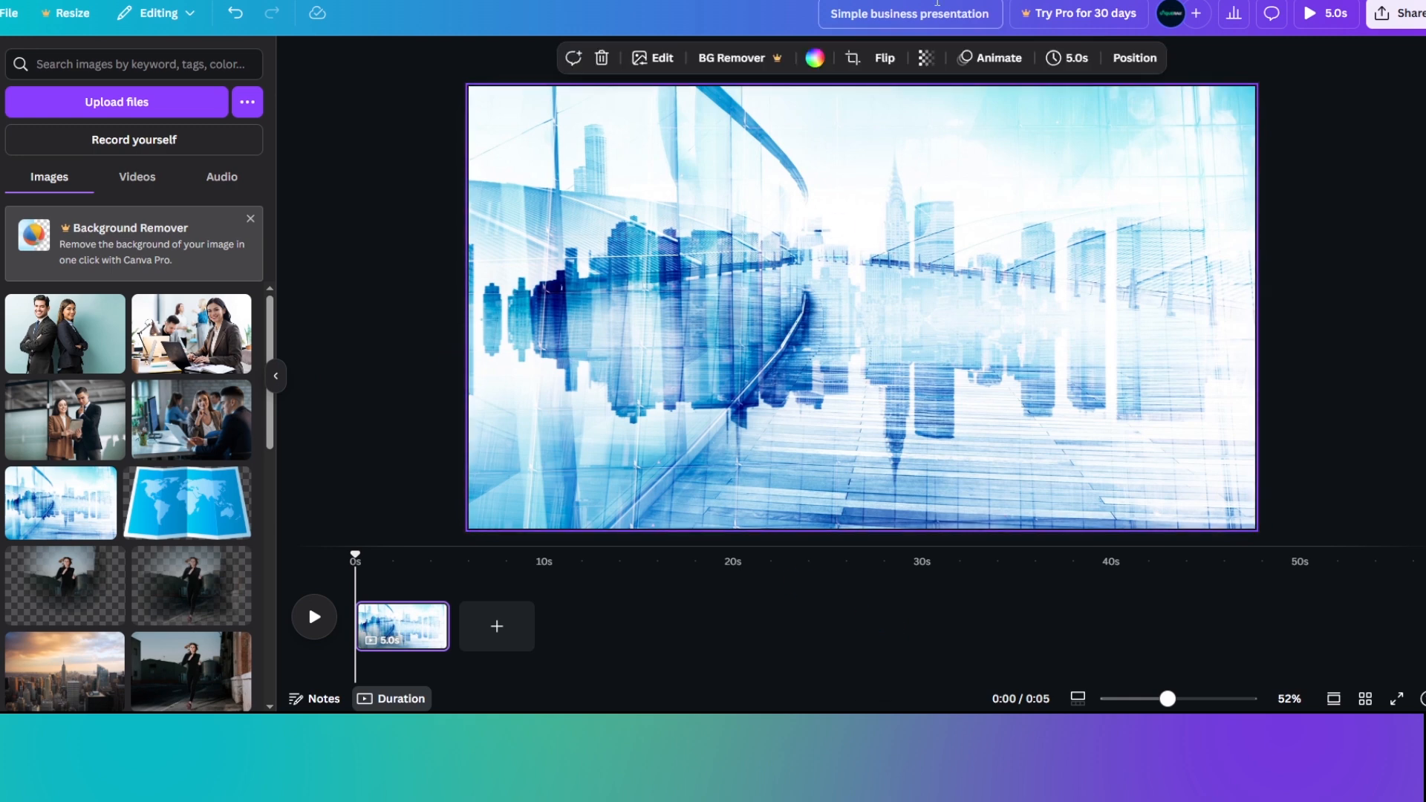
{"action": "left_click", "coordinate": [926, 59]}
{"action": "left_click_drag", "start_coordinate": [962, 123], "coordinate": [871, 128]}
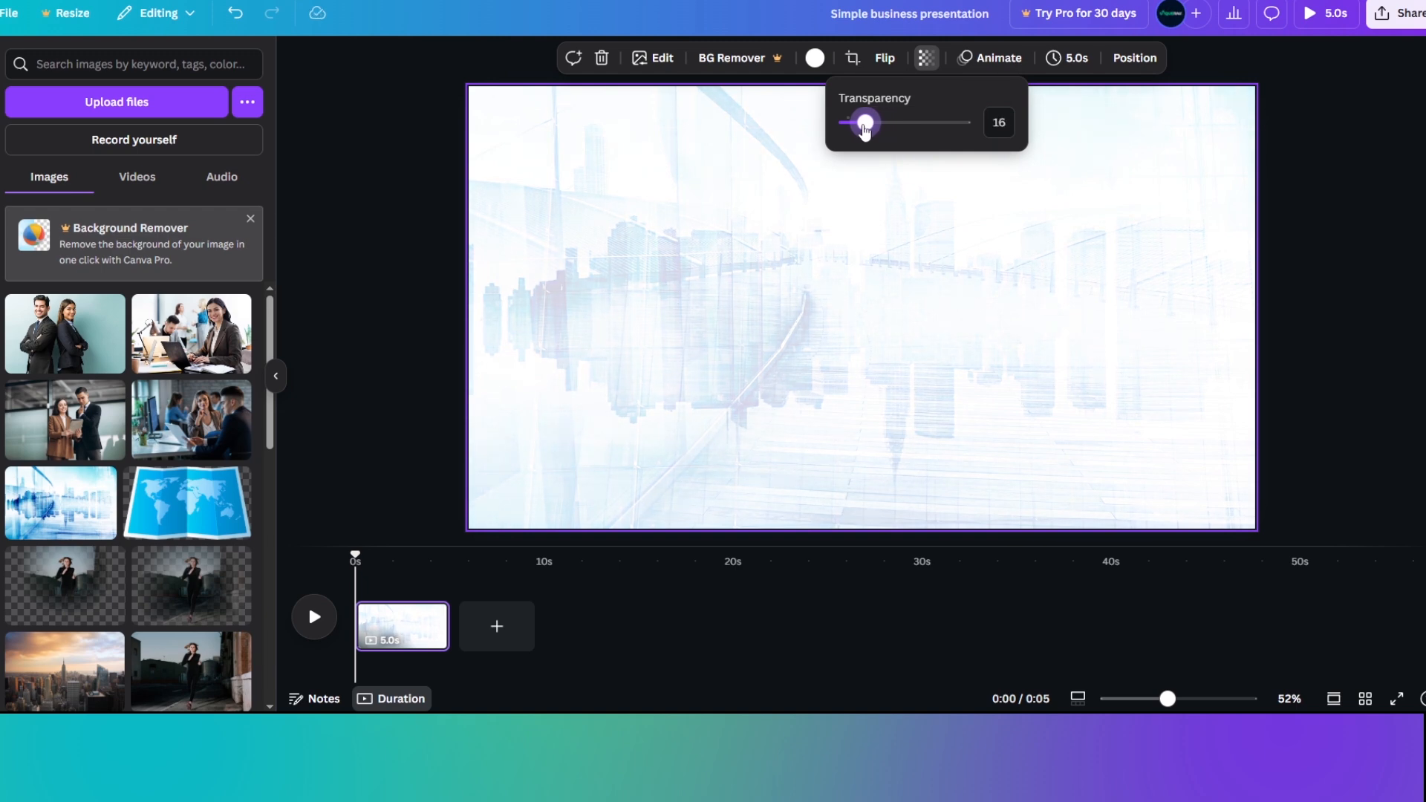
{"action": "left_click", "coordinate": [381, 229]}
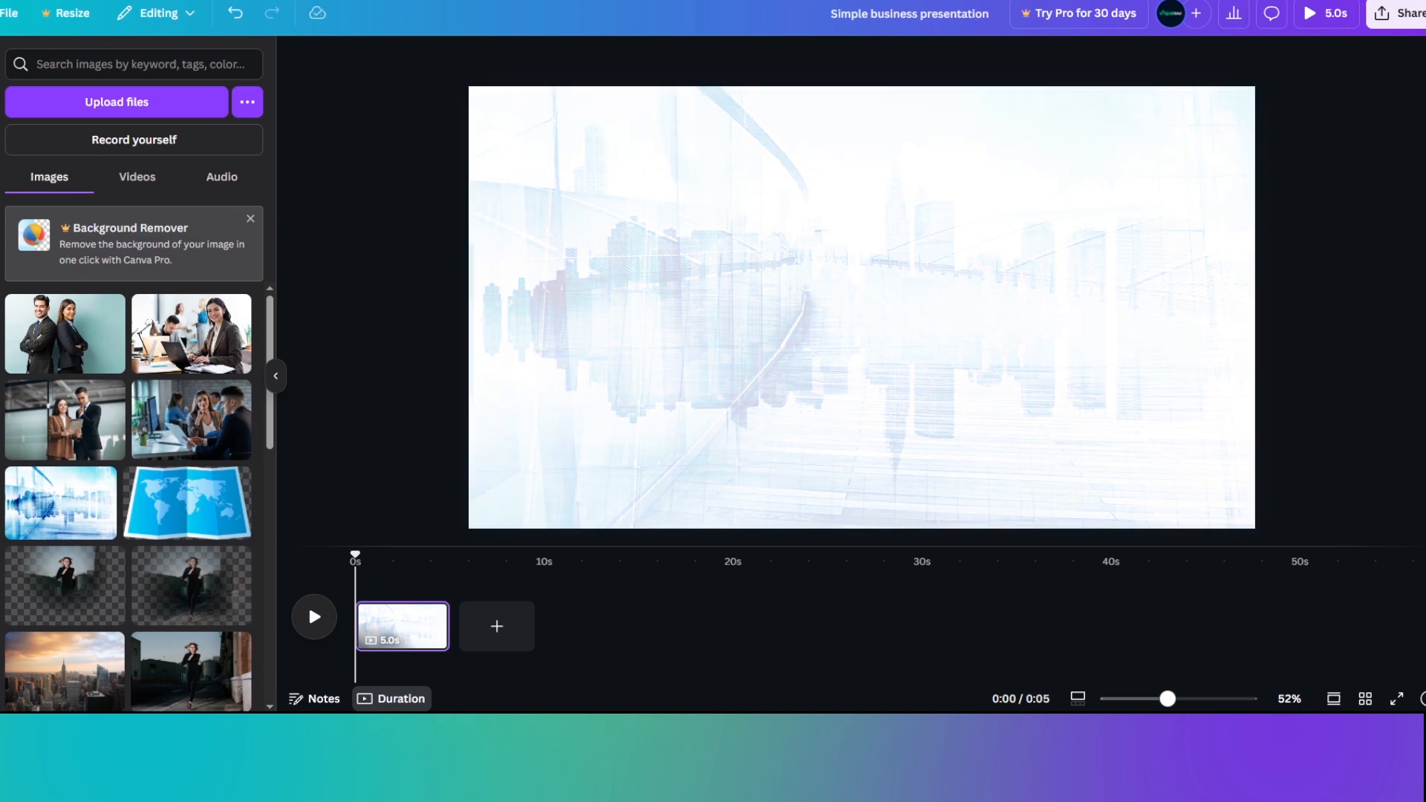
Search for "photo frame", add the orange-bordered circular frame with one pointed corner, and place it in the page's upper left area
{"action": "left_click", "coordinate": [112, 59]}
{"action": "type", "text": "photo frame"}
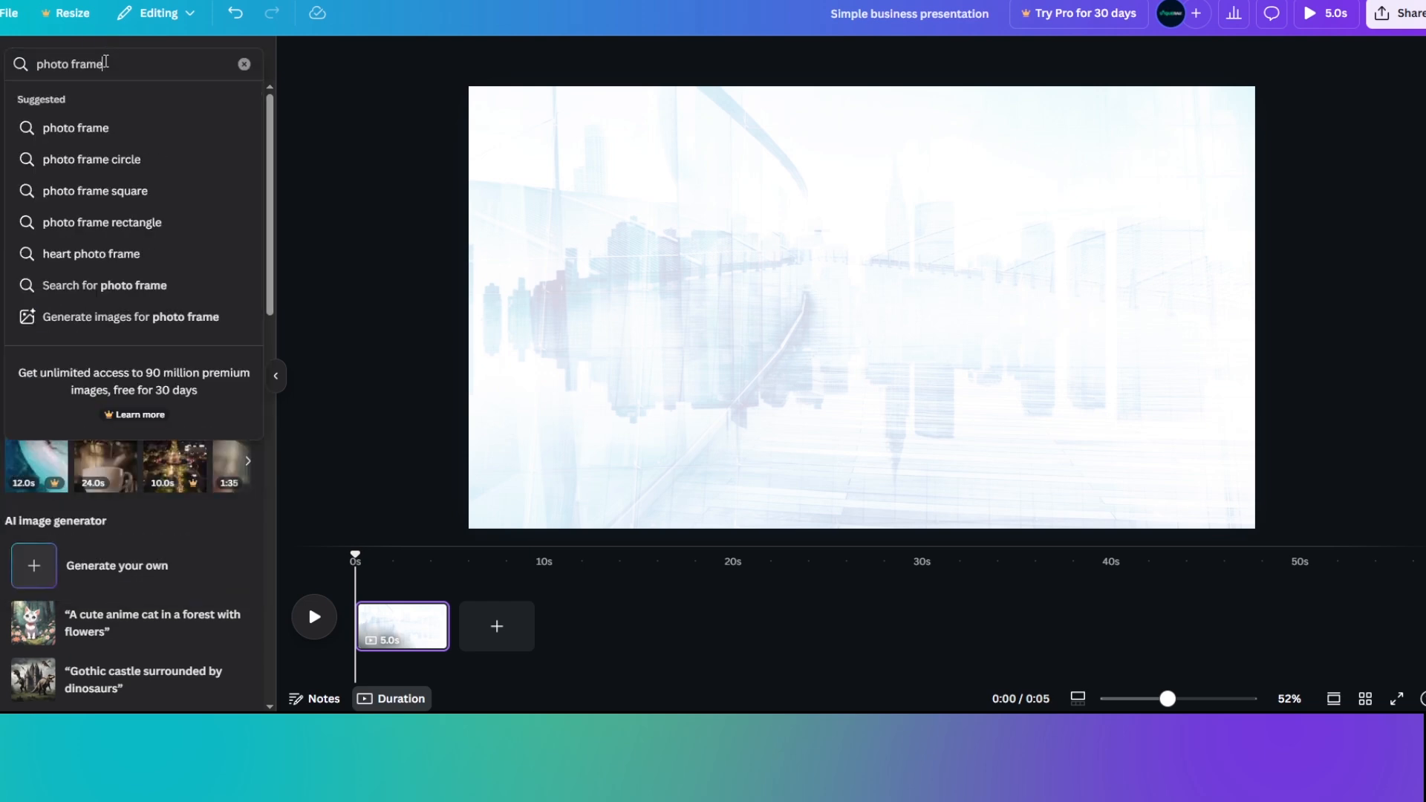
{"action": "left_click", "coordinate": [165, 282]}
{"action": "left_click", "coordinate": [239, 281]}
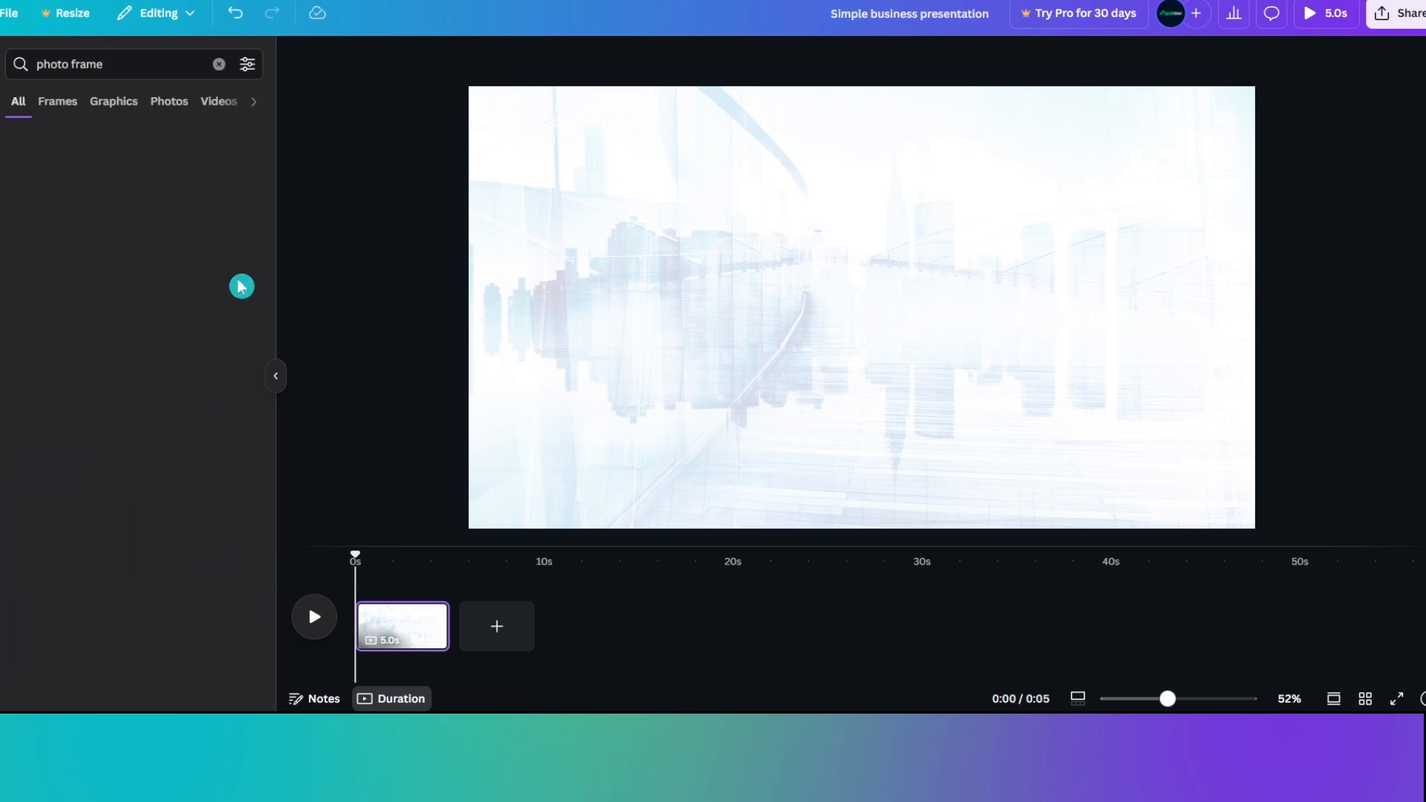
{"action": "scroll", "coordinate": [186, 276], "scroll_direction": "down", "scroll_amount": 10}
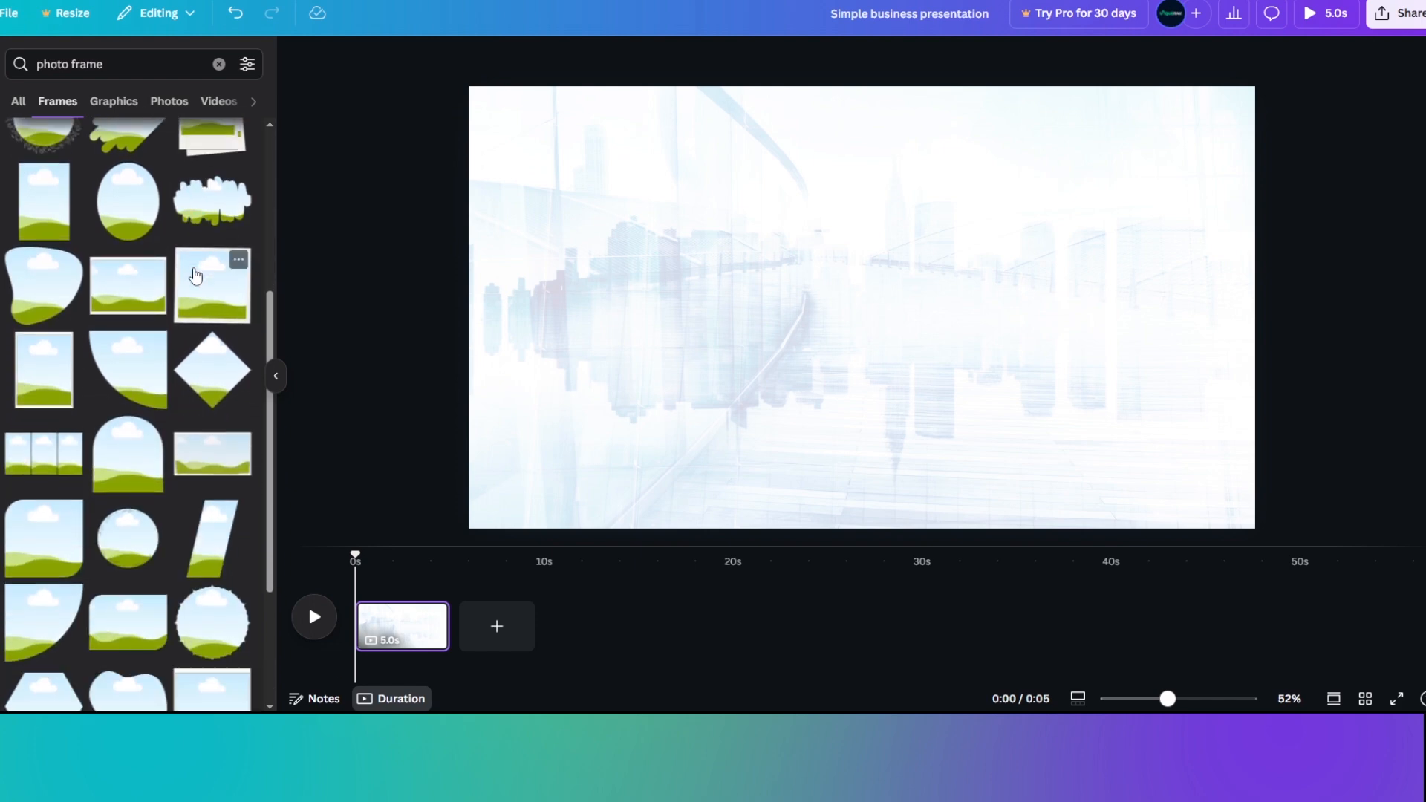
{"action": "scroll", "coordinate": [173, 274], "scroll_direction": "down", "scroll_amount": 10}
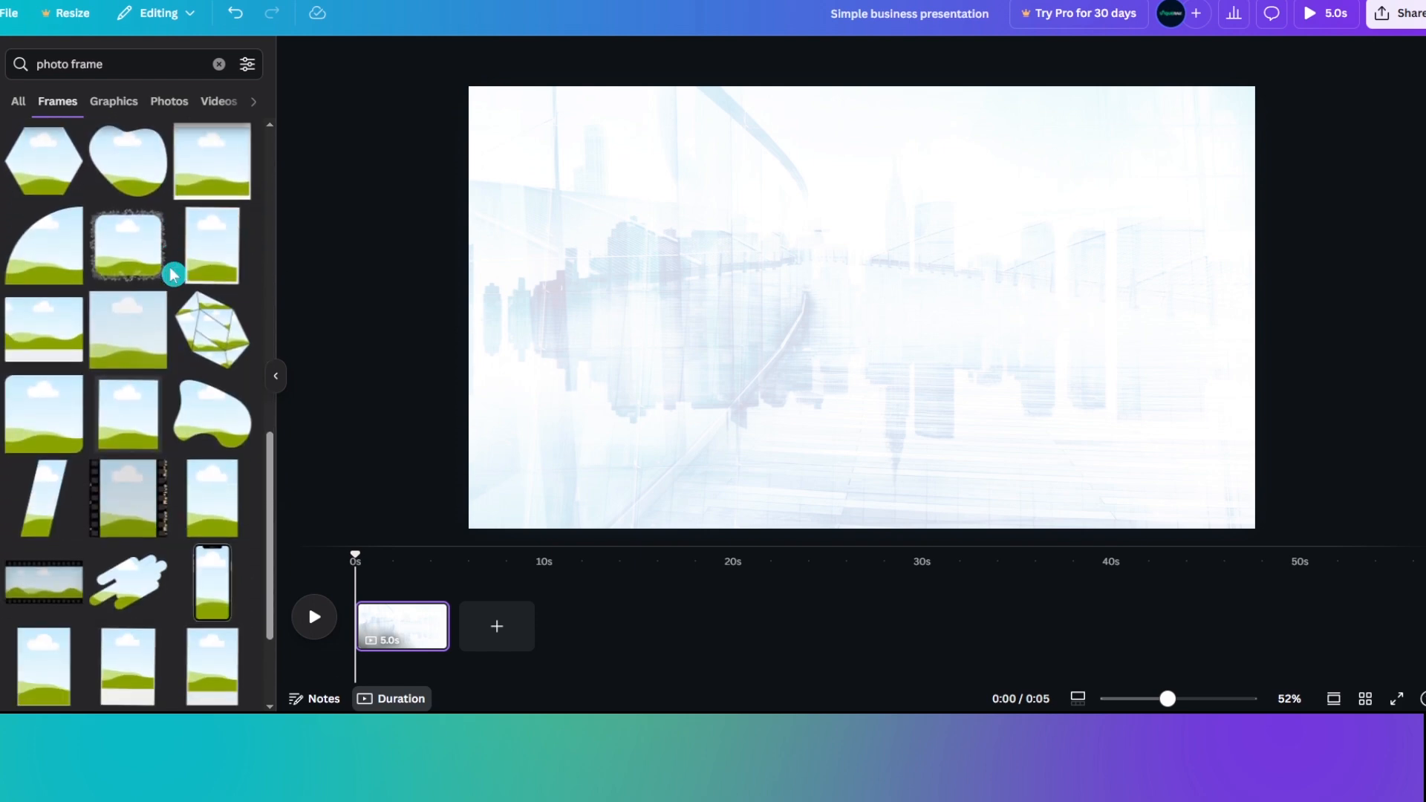
{"action": "scroll", "coordinate": [173, 274], "scroll_direction": "down", "scroll_amount": 10}
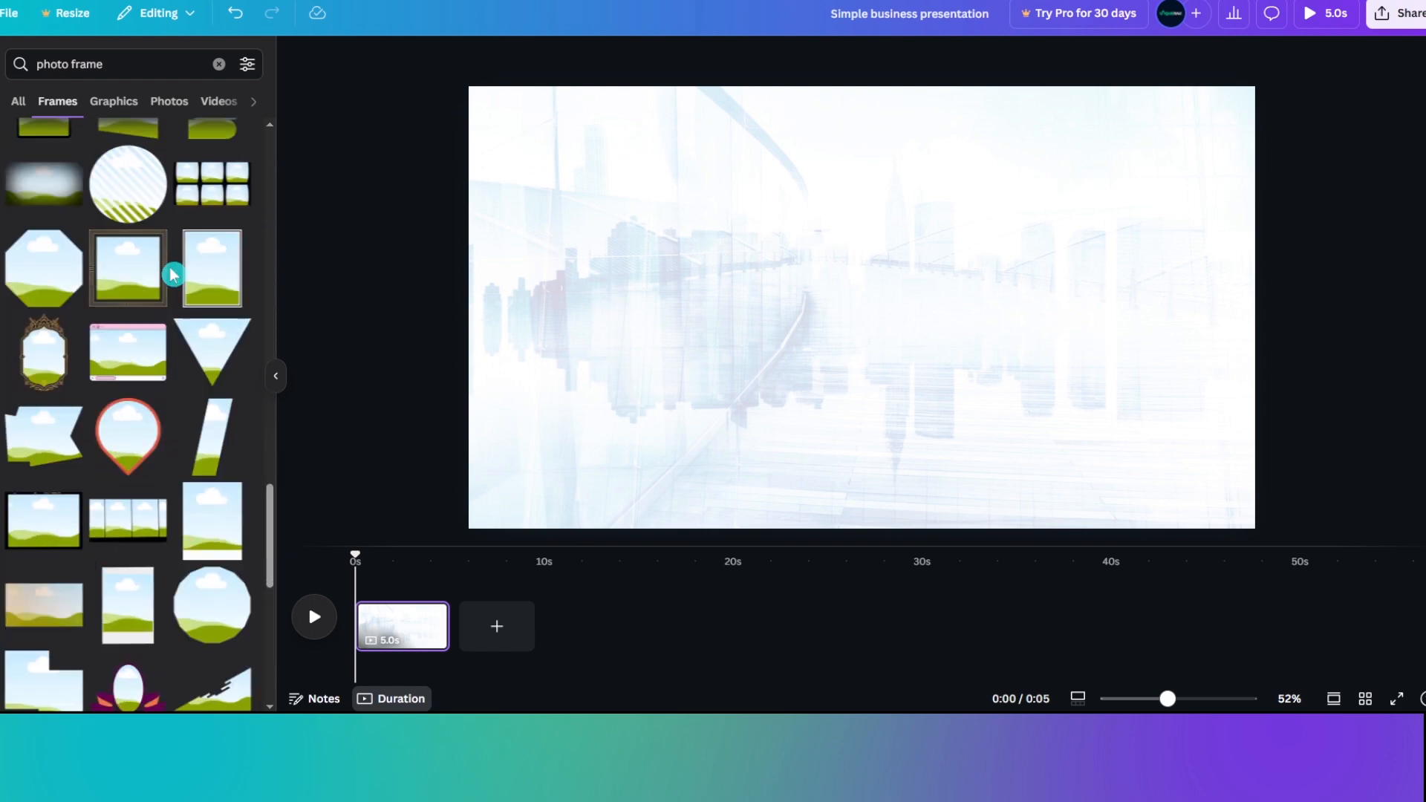
{"action": "scroll", "coordinate": [173, 275], "scroll_direction": "down", "scroll_amount": 10}
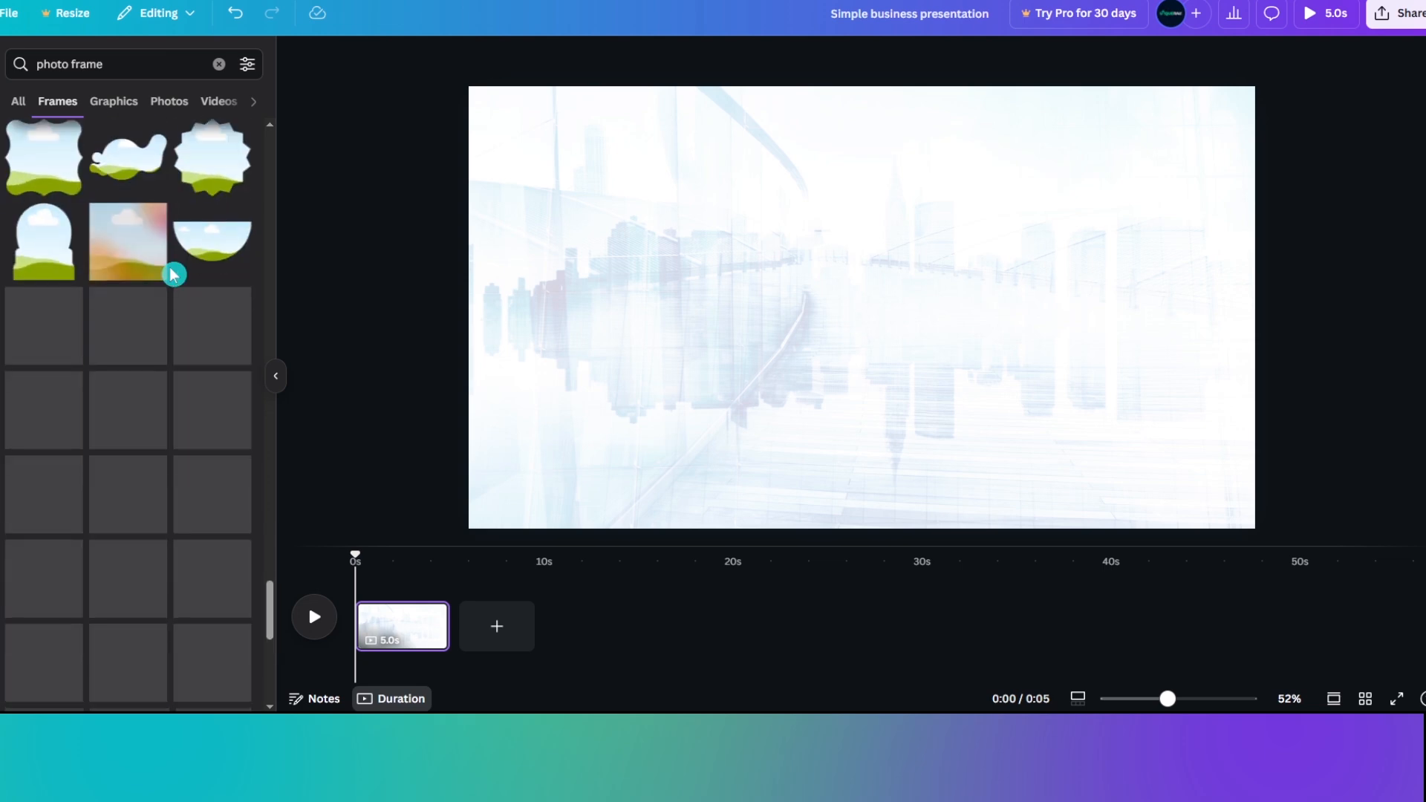
{"action": "scroll", "coordinate": [172, 274], "scroll_direction": "down", "scroll_amount": 10}
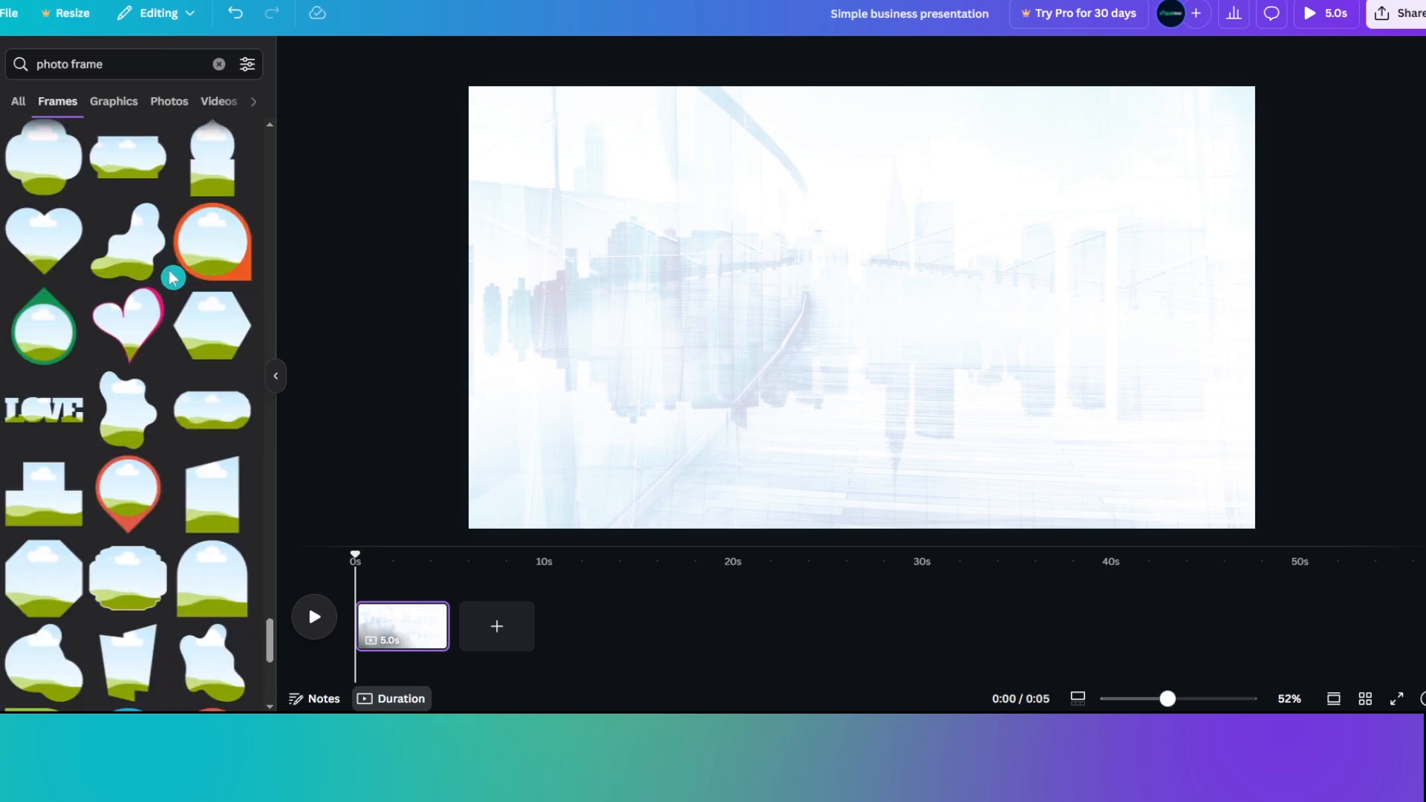
{"action": "left_click", "coordinate": [214, 257]}
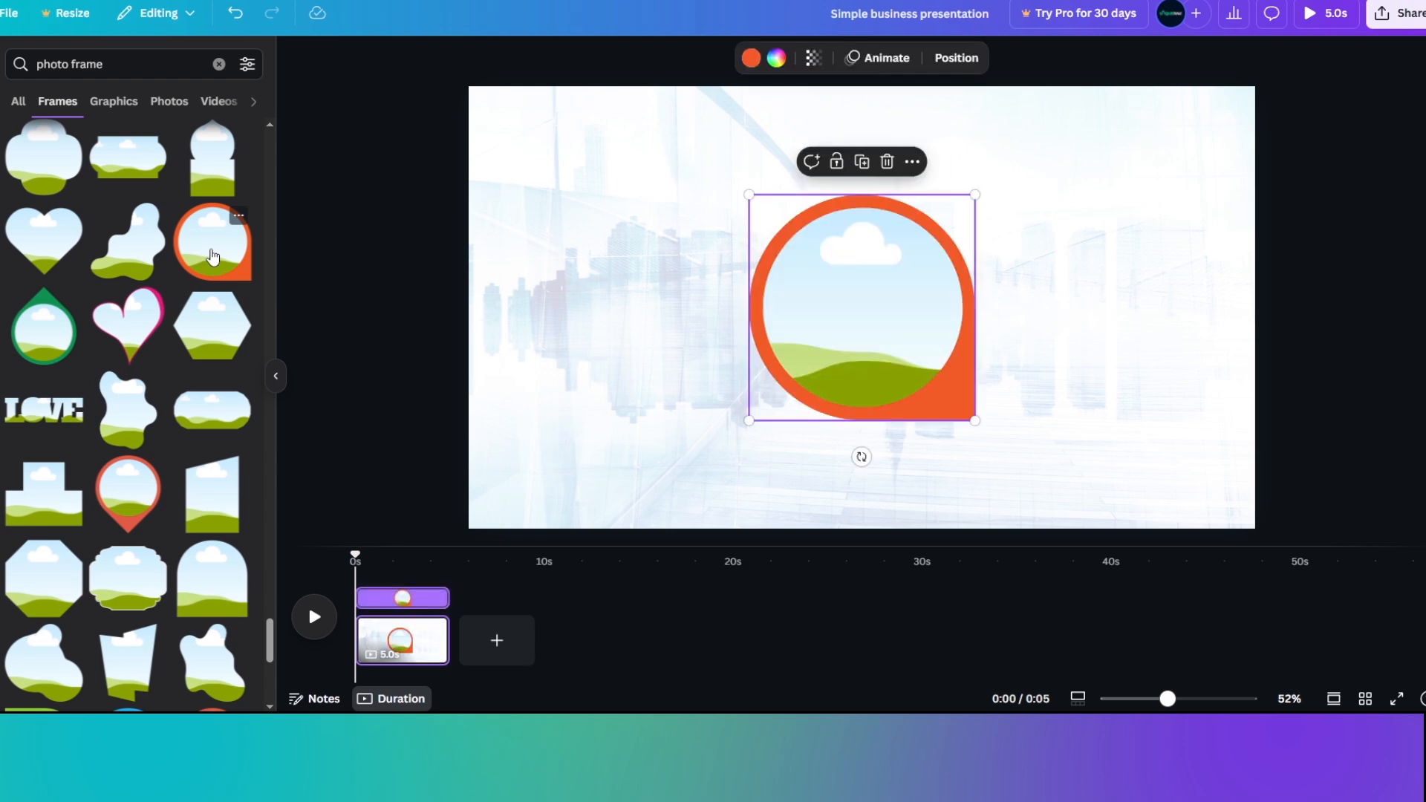
{"action": "left_click", "coordinate": [834, 362]}
{"action": "left_click_drag", "start_coordinate": [927, 371], "coordinate": [768, 314]}
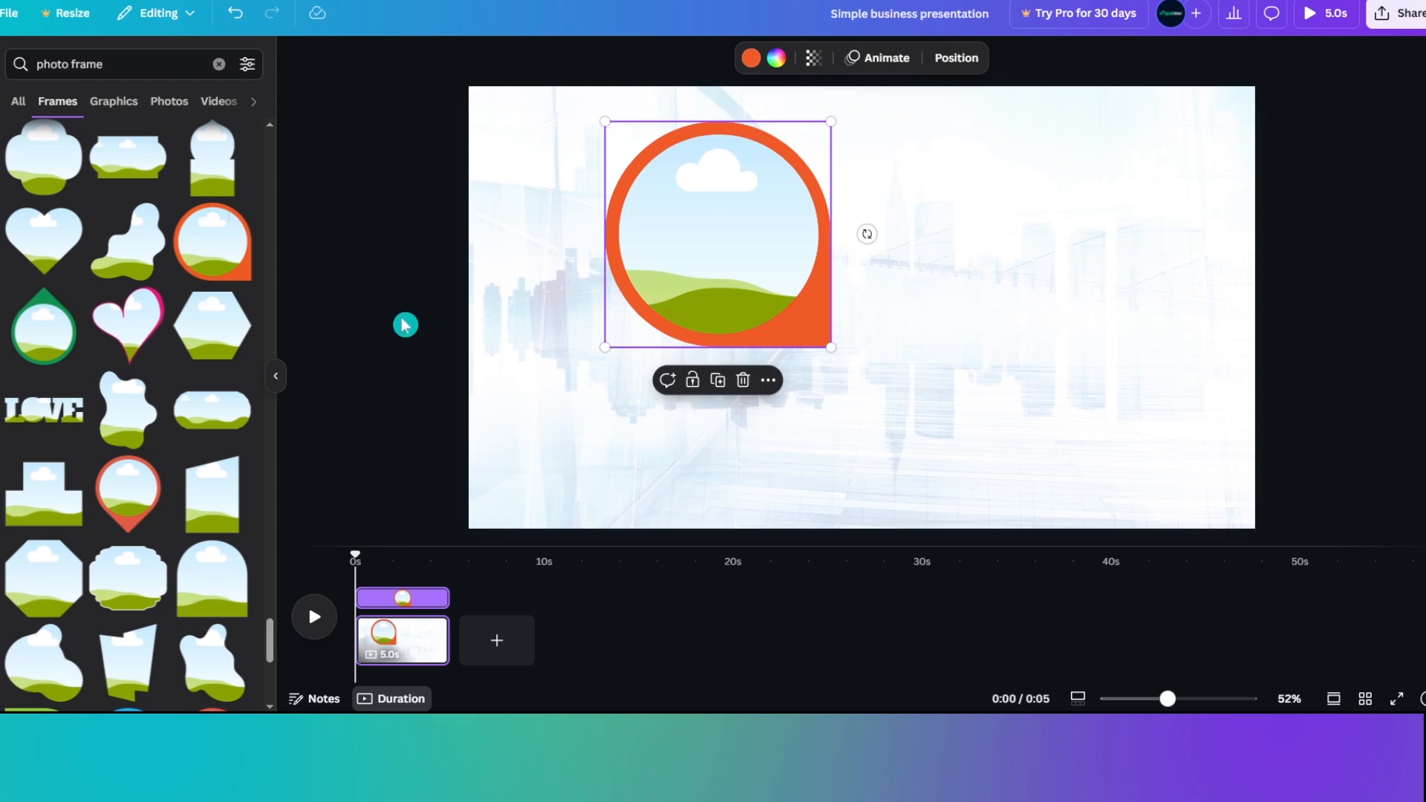
Duplicate the frame beside the original and rotate the copy a quarter turn clockwise so its pointed corner faces the original
{"action": "left_click", "coordinate": [275, 376]}
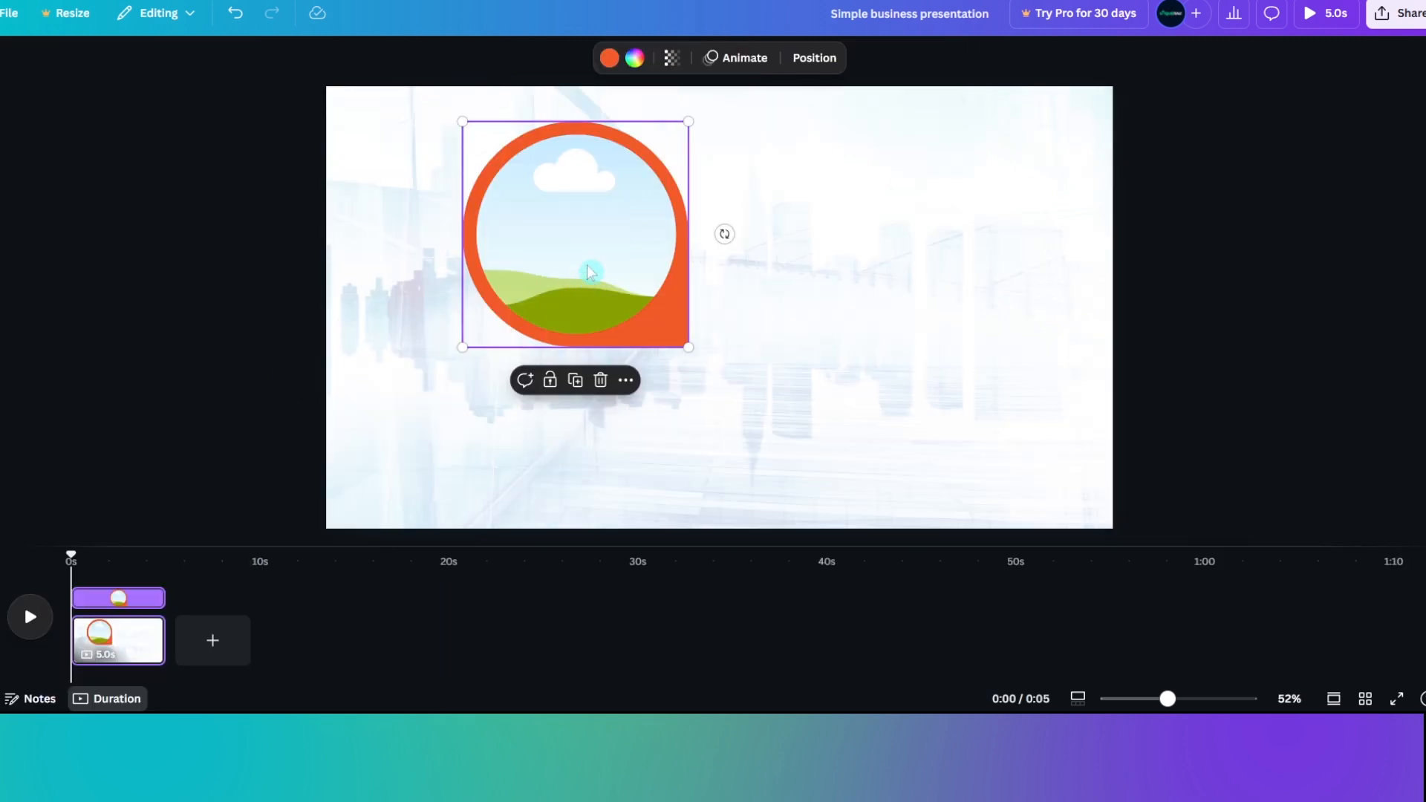
{"action": "left_click_drag", "start_coordinate": [555, 276], "coordinate": [789, 276]}
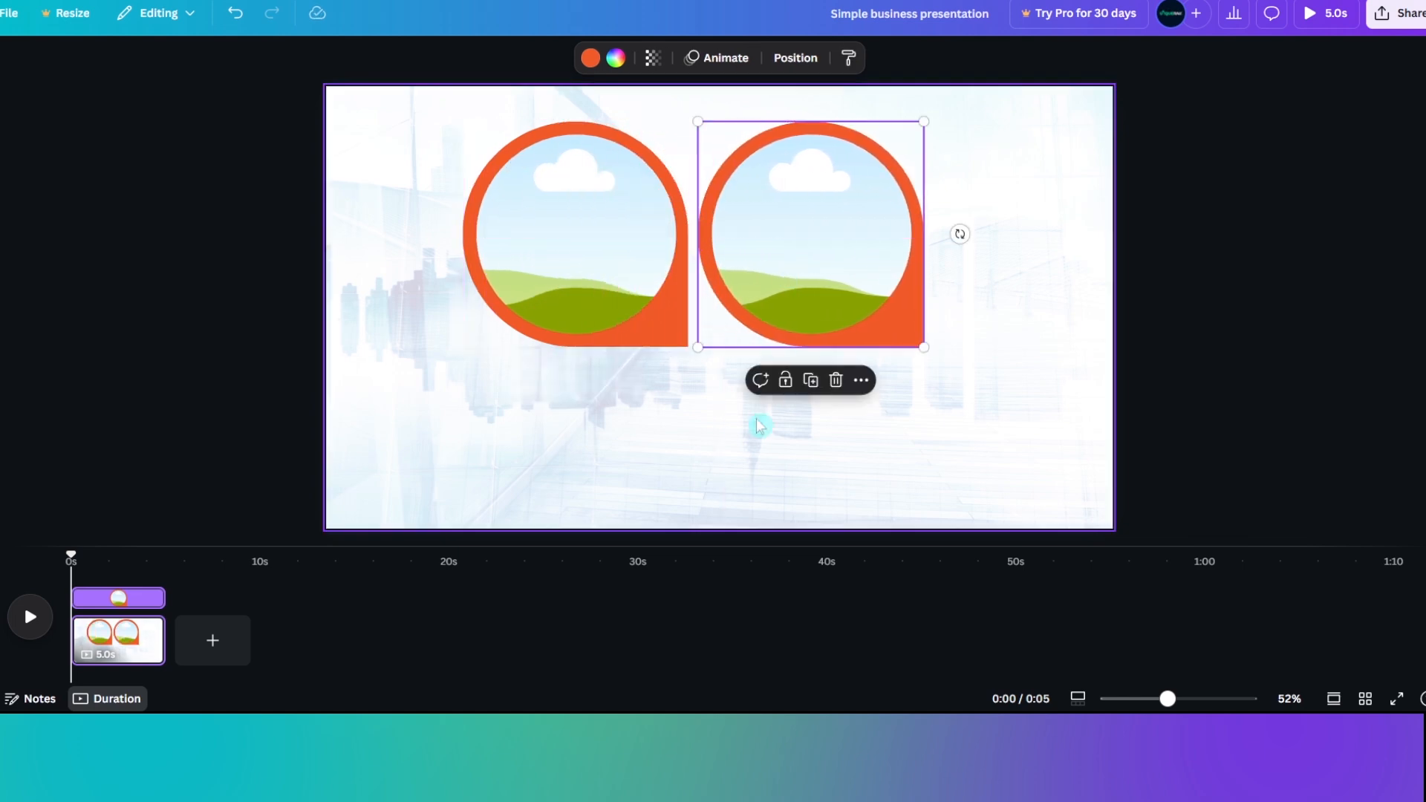
{"action": "left_click_drag", "start_coordinate": [958, 233], "coordinate": [811, 380]}
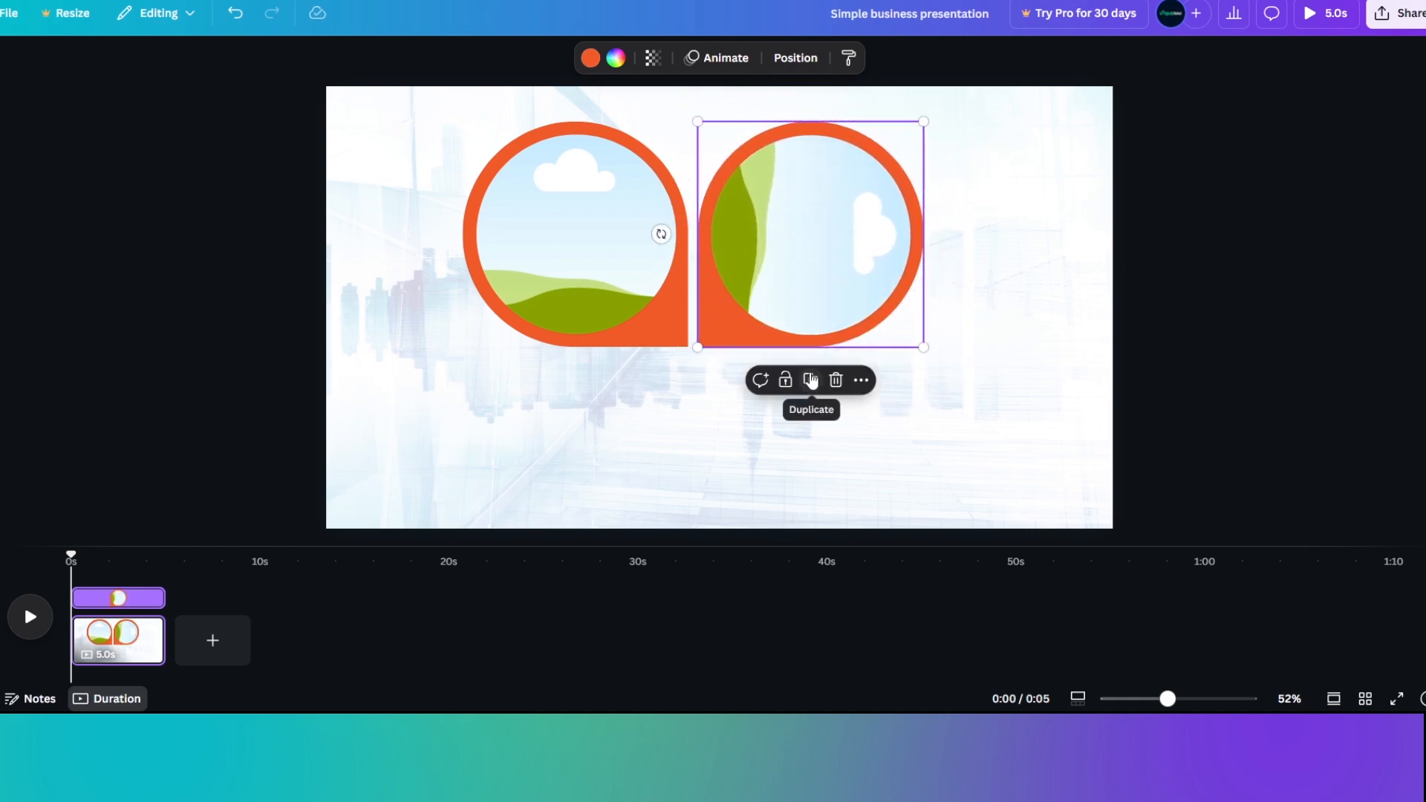
{"action": "left_click", "coordinate": [684, 420]}
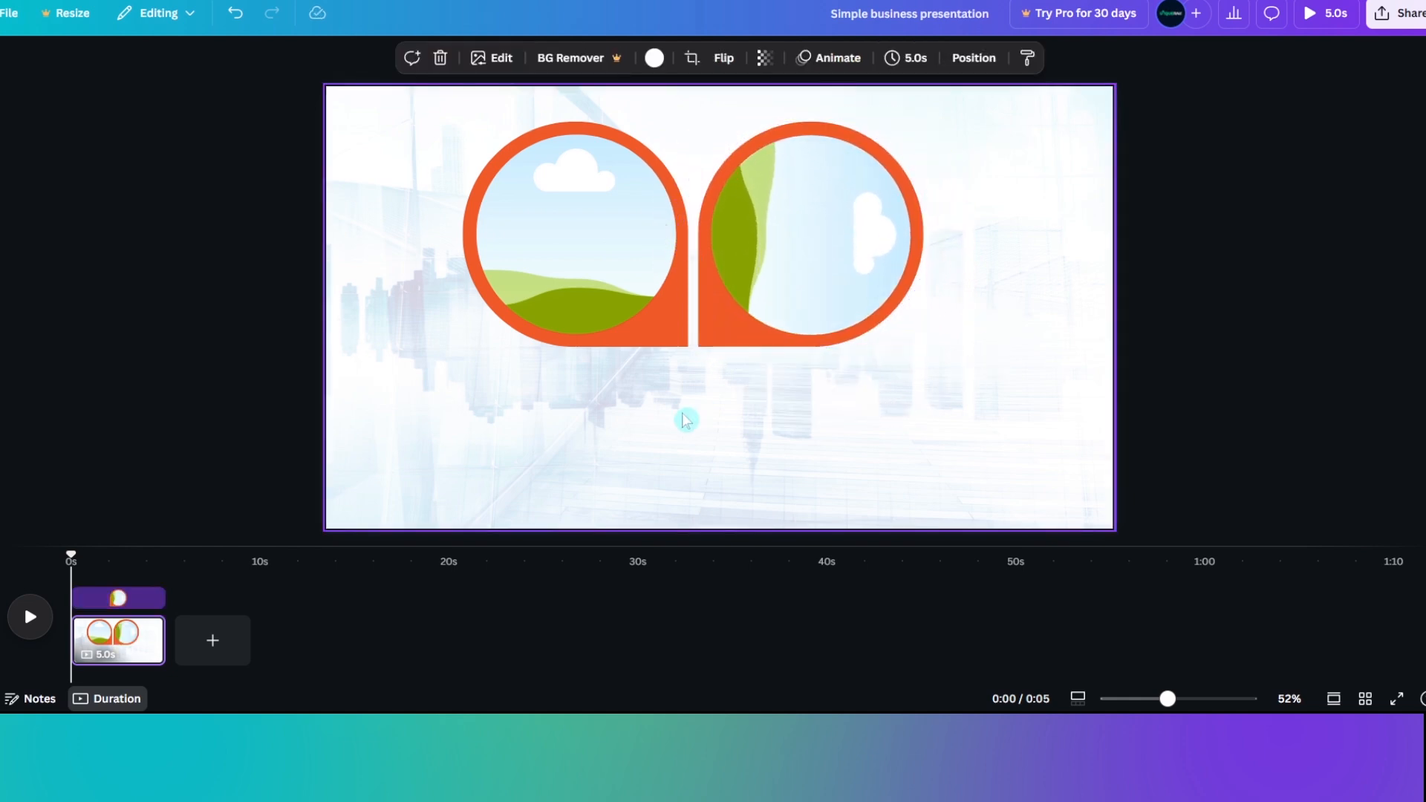
Duplicate both frames together and place the copies directly below the originals, slightly overlapping them
{"action": "left_click", "coordinate": [671, 317]}
{"action": "left_click", "coordinate": [704, 403]}
{"action": "left_click", "coordinate": [674, 339]}
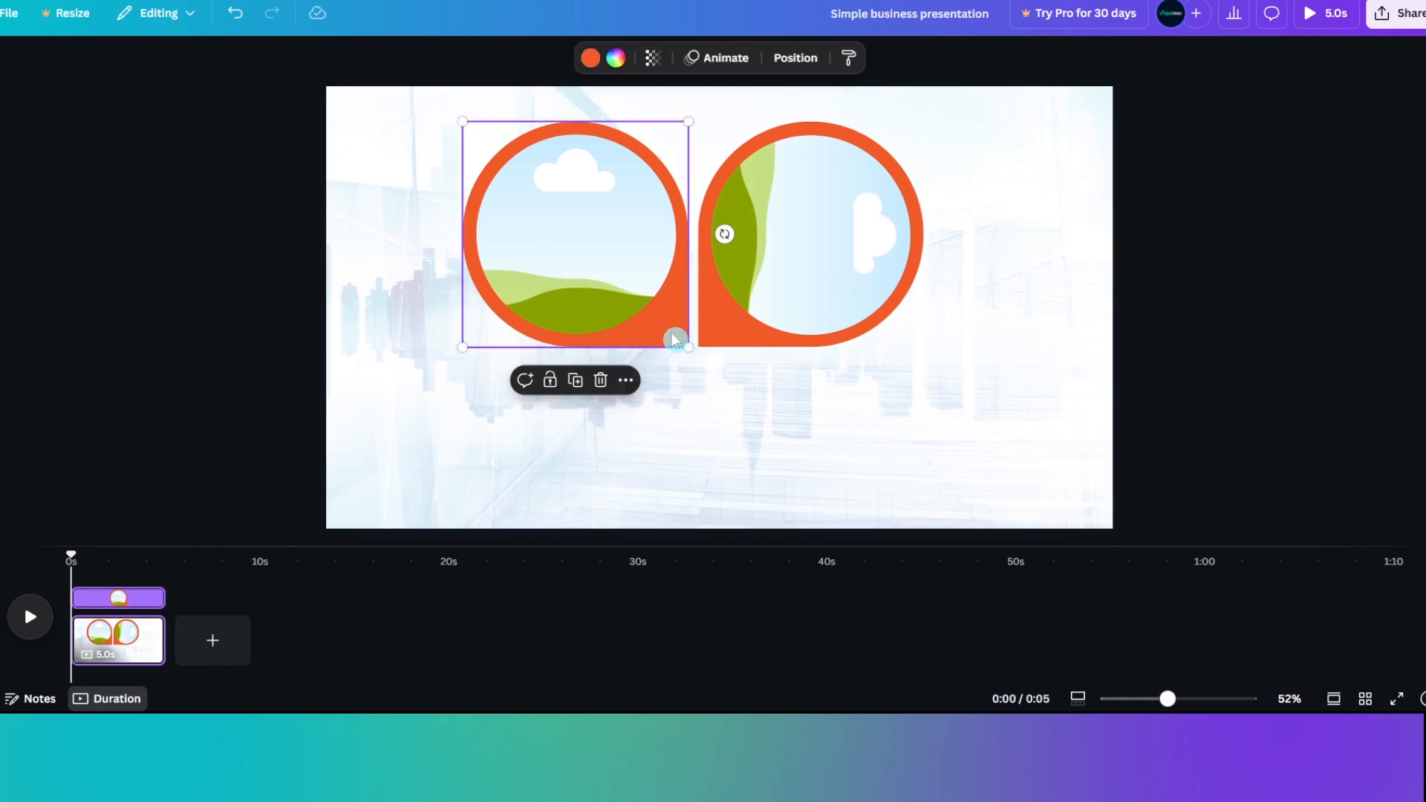
{"action": "left_click", "coordinate": [747, 323], "text": "shift"}
{"action": "left_click", "coordinate": [726, 286]}
{"action": "left_click_drag", "start_coordinate": [727, 286], "coordinate": [715, 400]}
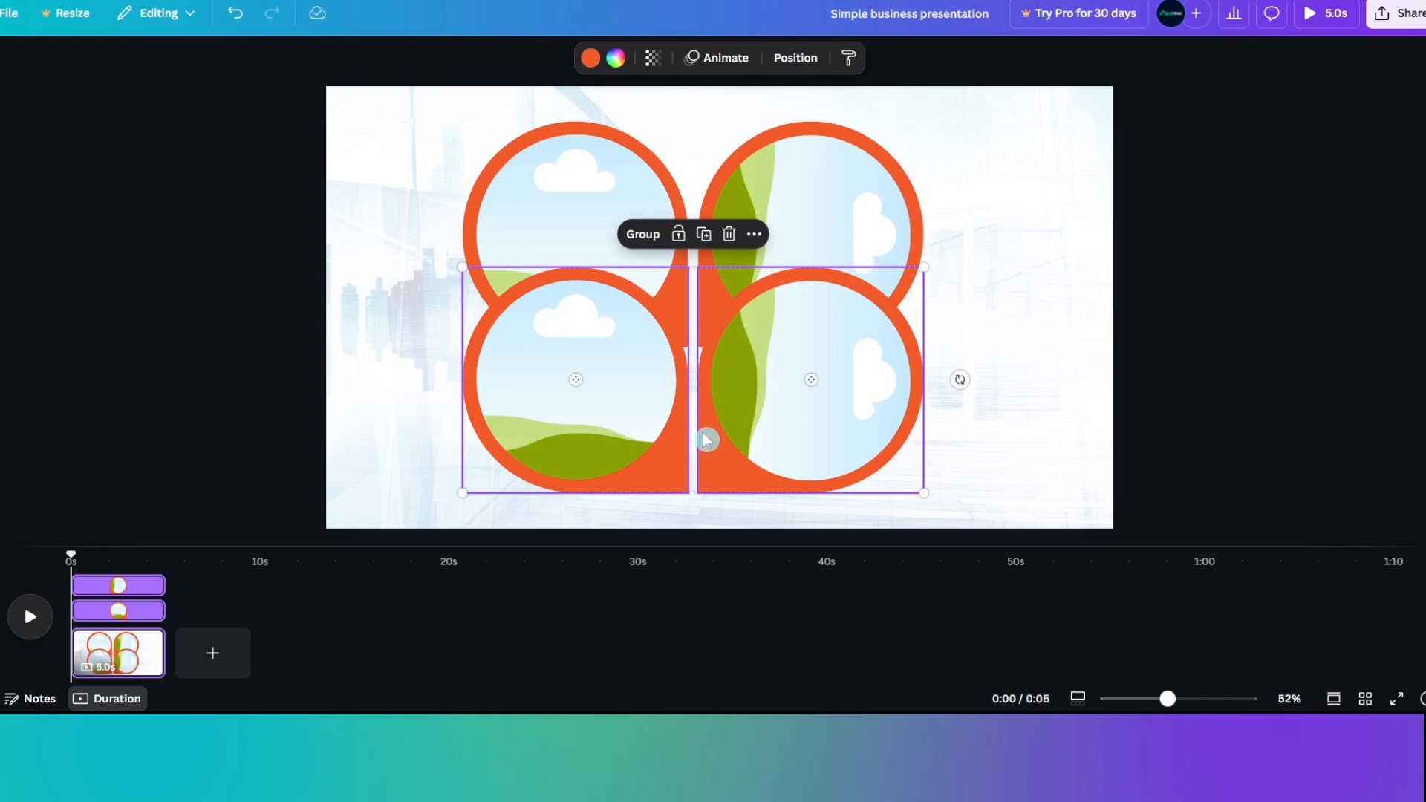
{"action": "left_click_drag", "start_coordinate": [712, 425], "coordinate": [713, 439]}
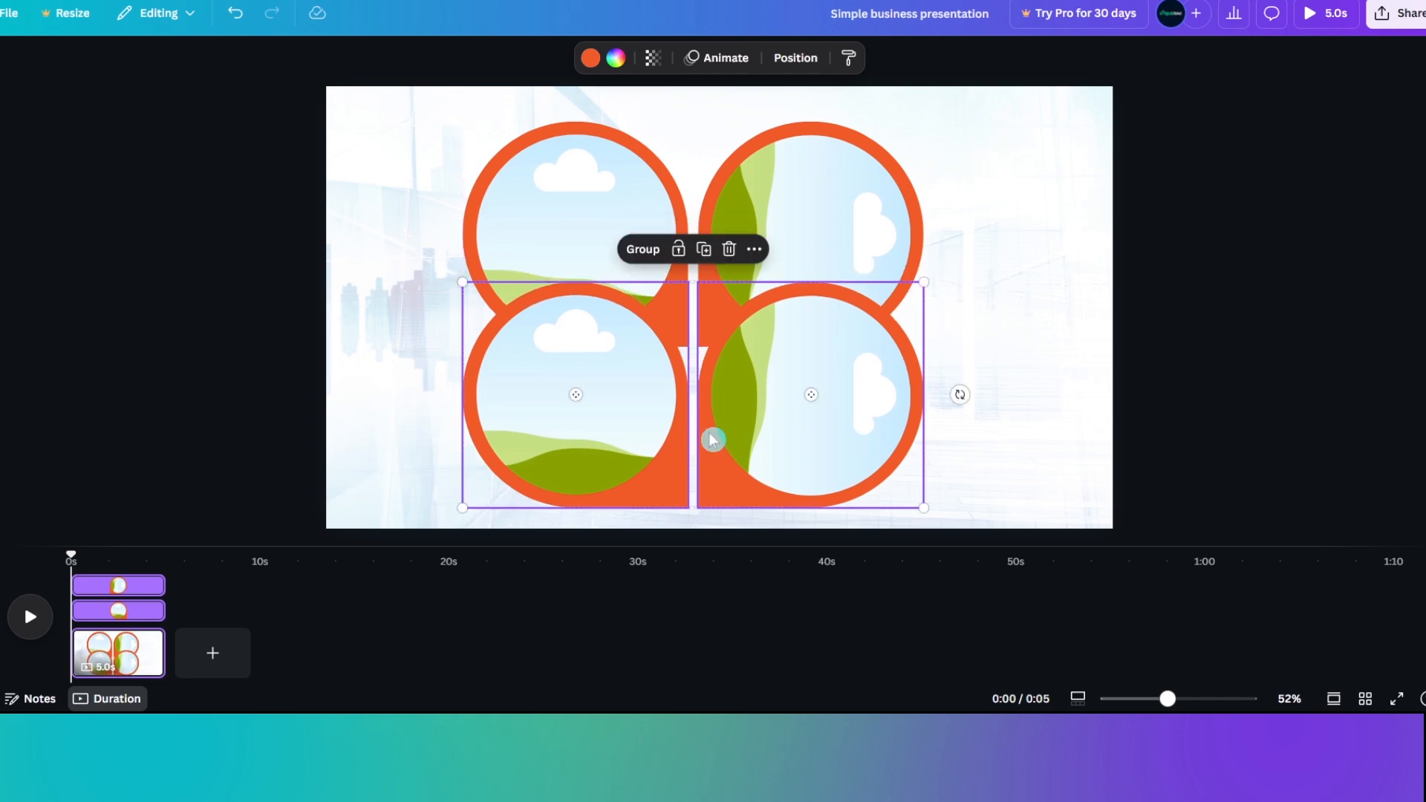
Rotate the two lower frames individually so their pointed corners face the centre of the four-frame arrangement
{"action": "left_click_drag", "start_coordinate": [960, 394], "coordinate": [569, 219]}
{"action": "left_click", "coordinate": [824, 416]}
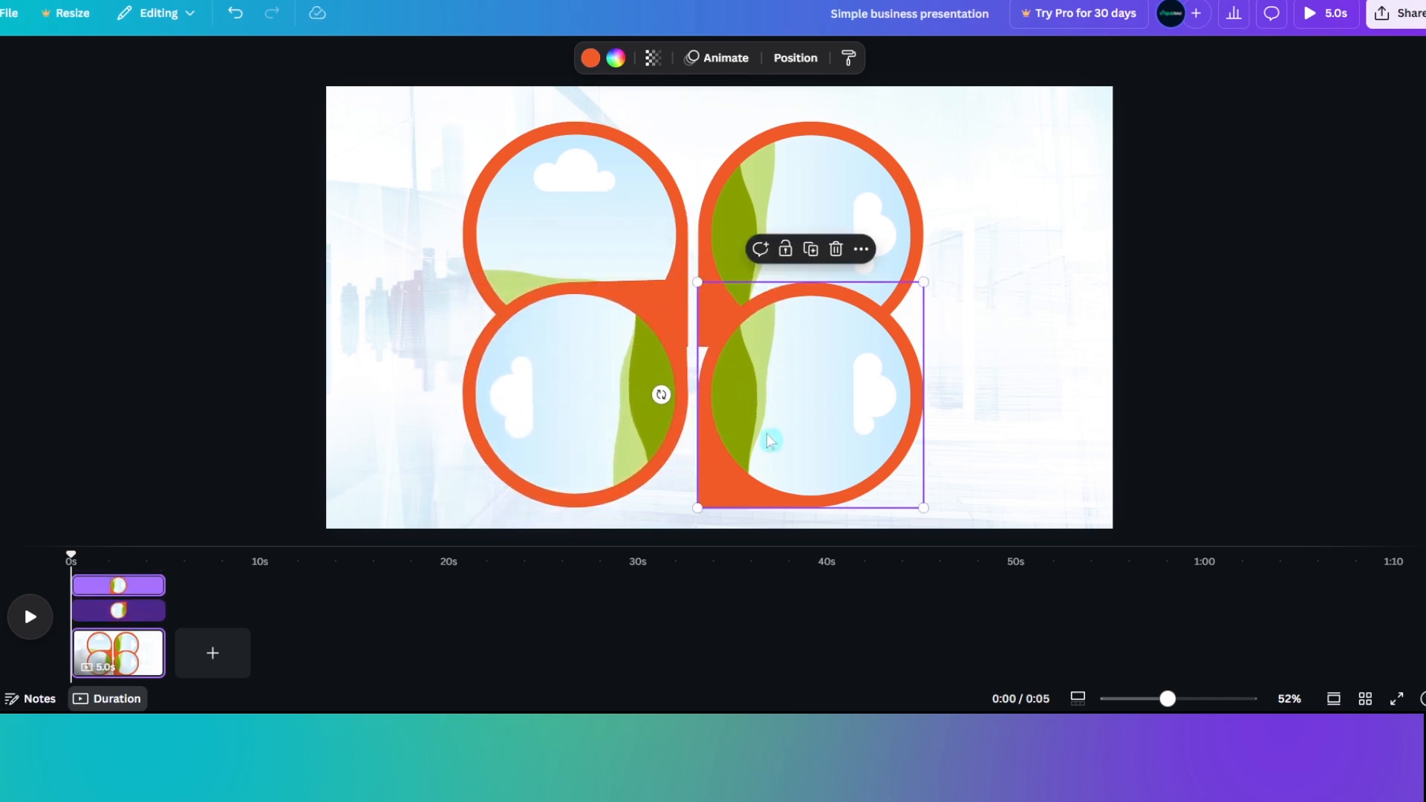
{"action": "left_click_drag", "start_coordinate": [659, 392], "coordinate": [815, 213]}
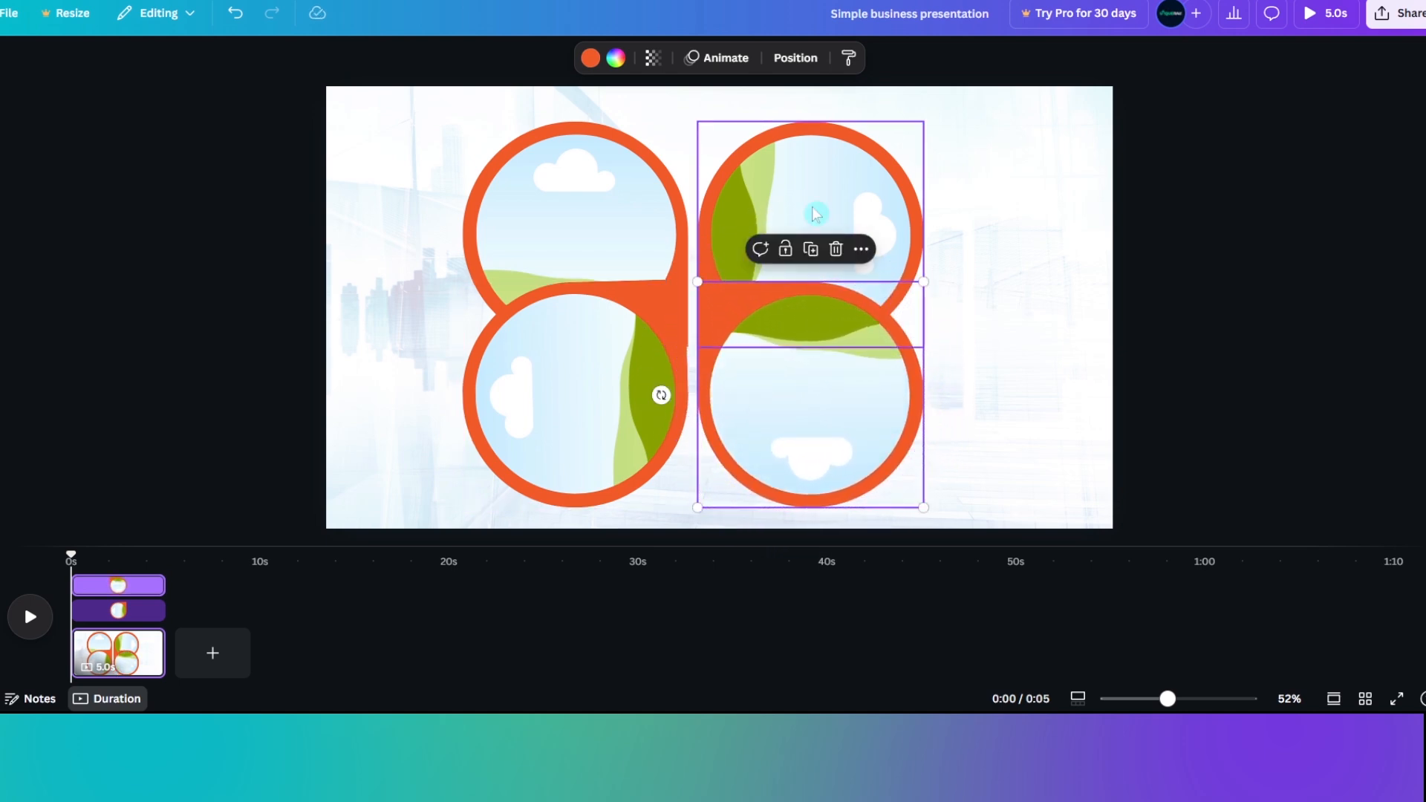
{"action": "left_click", "coordinate": [949, 373]}
Move both lower frames down together, leaving a narrow gap below the upper frames
{"action": "left_click", "coordinate": [611, 420]}
{"action": "left_click", "coordinate": [786, 356], "text": "shift"}
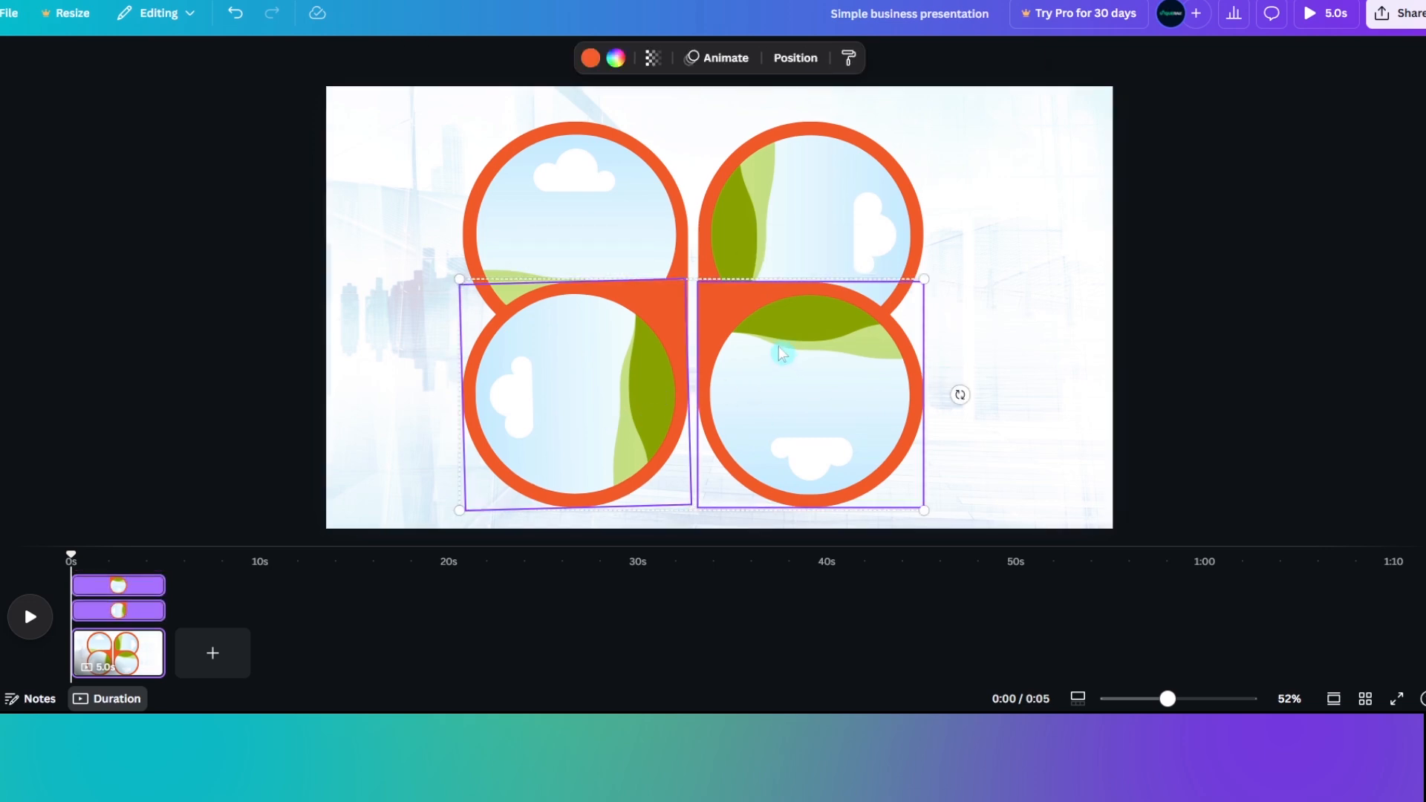
{"action": "left_click_drag", "start_coordinate": [759, 324], "coordinate": [757, 397]}
{"action": "left_click", "coordinate": [1008, 363]}
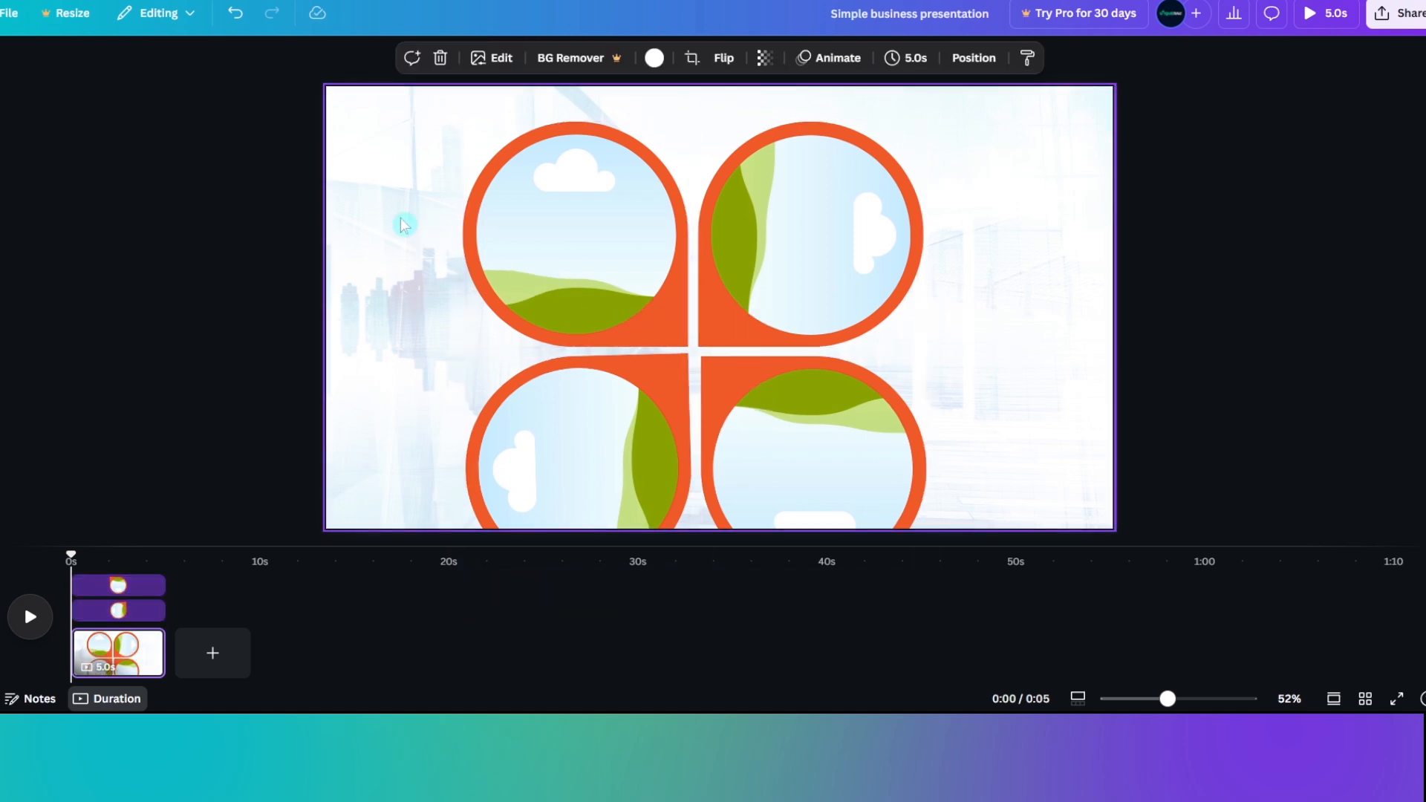
Scale down all four frames together and position them so the whole arrangement fits on the page
{"action": "left_click_drag", "start_coordinate": [401, 216], "coordinate": [837, 455]}
{"action": "left_click_drag", "start_coordinate": [931, 77], "coordinate": [891, 118]}
{"action": "left_click", "coordinate": [1042, 324]}
Recolor the upper-left frame's border purple and the upper-right frame's border with the darkest blue photo color
{"action": "left_click", "coordinate": [636, 240]}
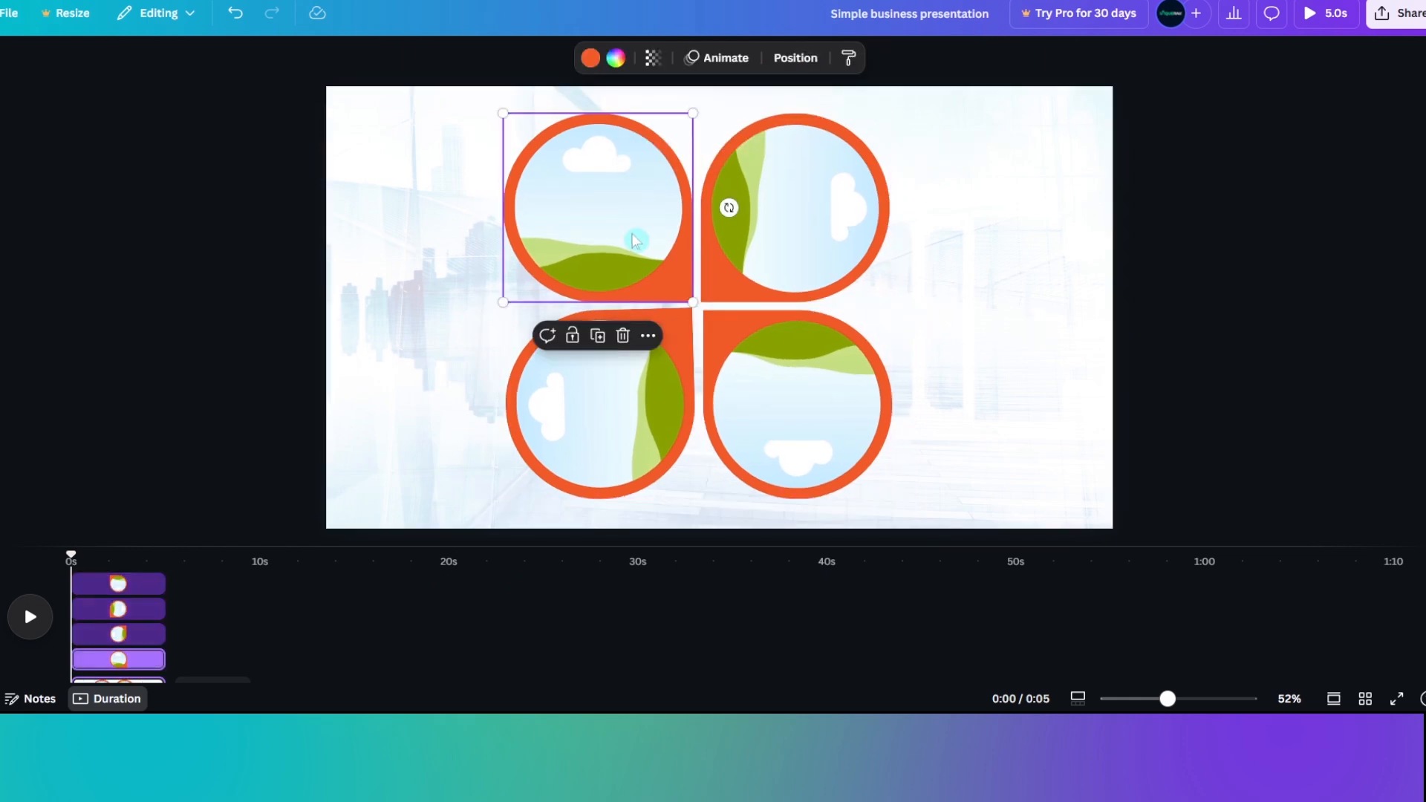
{"action": "left_click", "coordinate": [588, 60]}
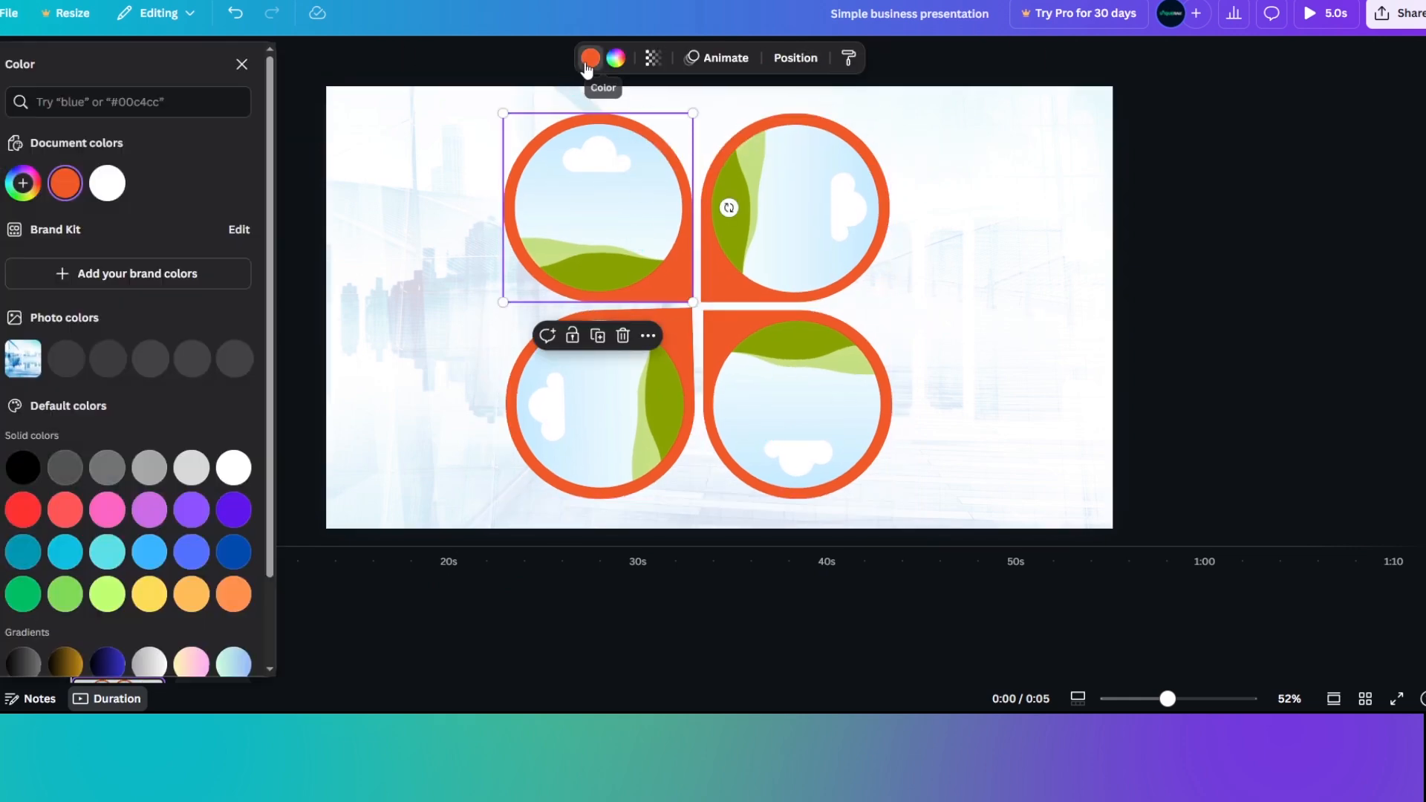
{"action": "left_click", "coordinate": [233, 508]}
{"action": "left_click", "coordinate": [746, 296]}
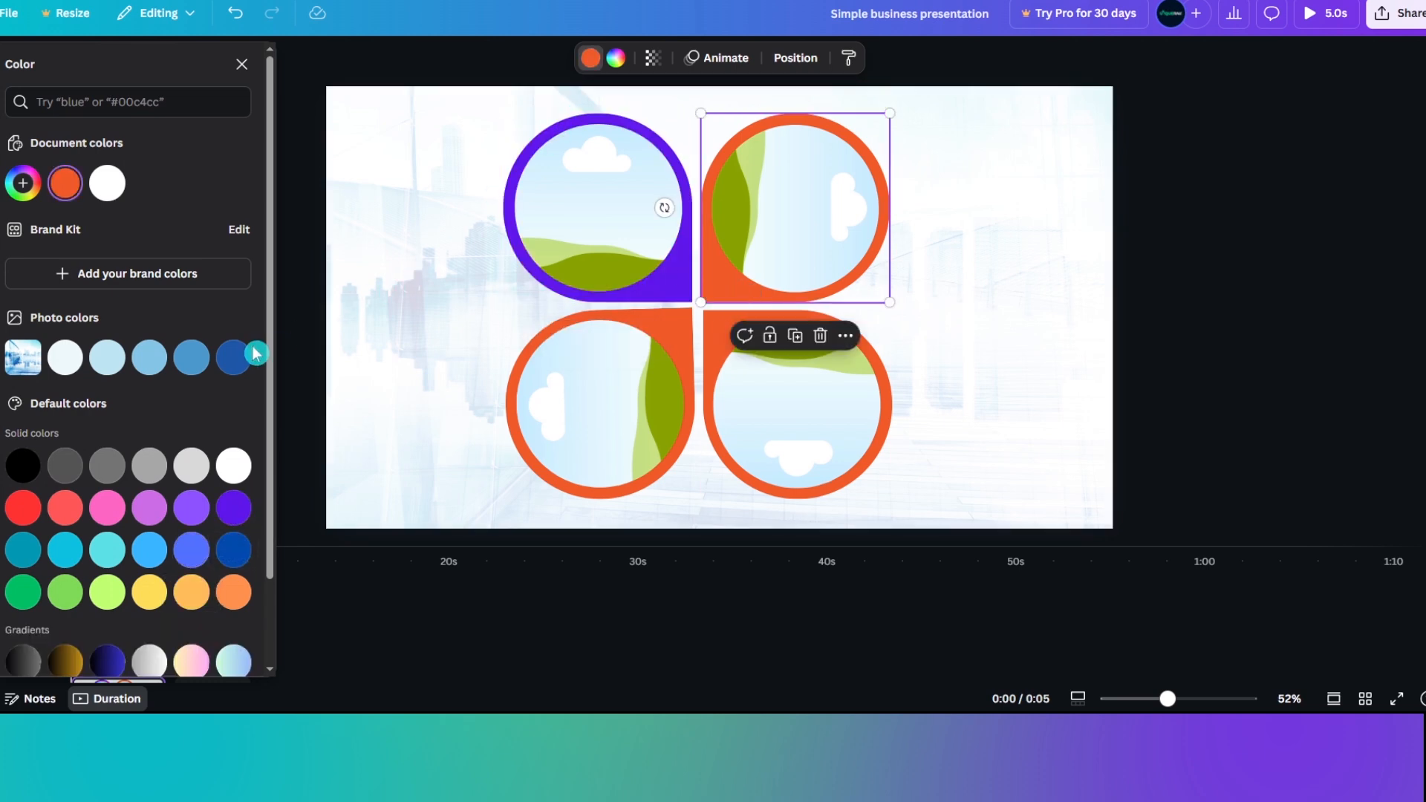
{"action": "left_click", "coordinate": [234, 357]}
Recolor the lower-left frame's border medium blue and the lower-right frame's border light blue, using the photo colors
{"action": "left_click", "coordinate": [672, 326]}
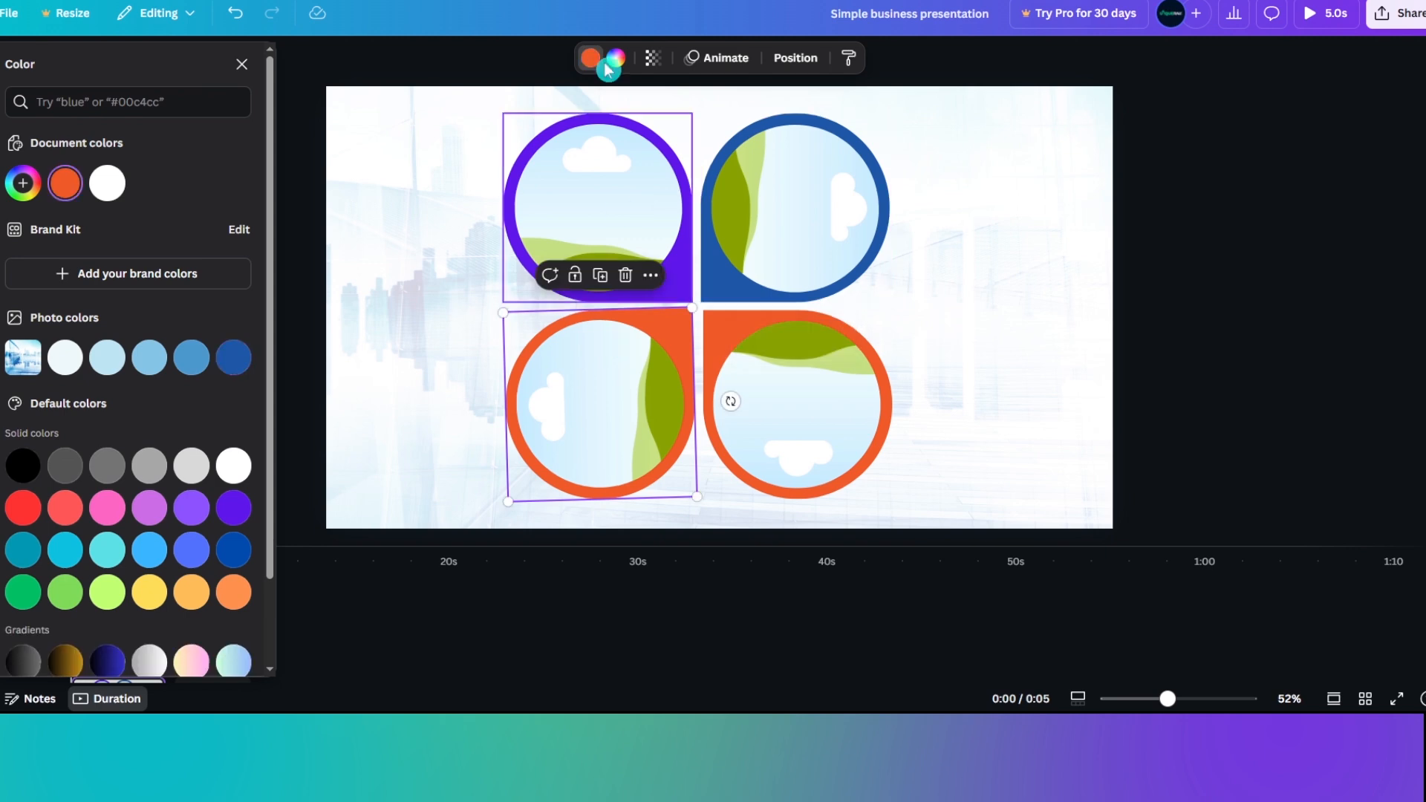
{"action": "left_click", "coordinate": [192, 357]}
{"action": "left_click", "coordinate": [805, 438]}
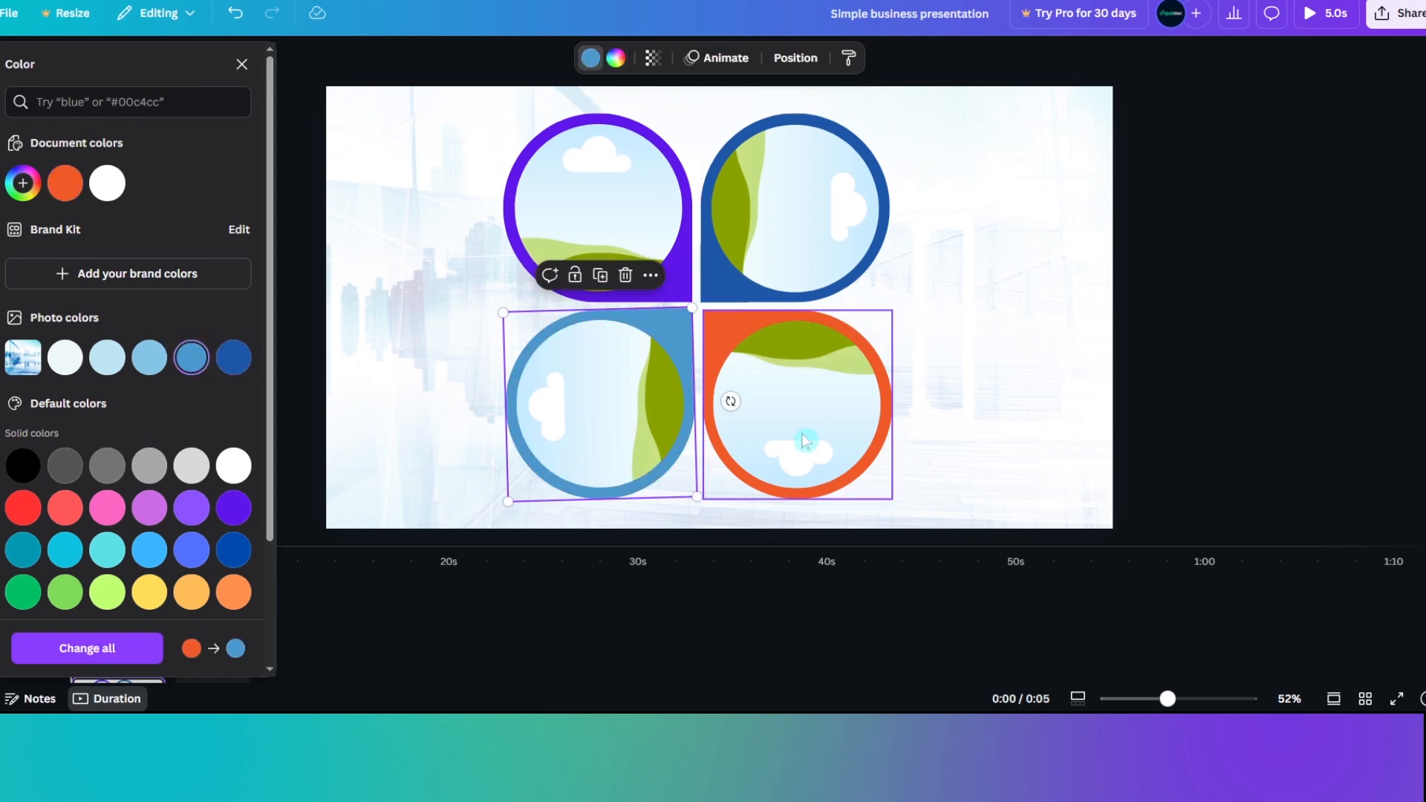
{"action": "left_click", "coordinate": [150, 357]}
Recolor the upper-left frame's border dark cobalt blue and the upper-right frame's border teal, using the default solid colors
{"action": "left_click", "coordinate": [594, 208]}
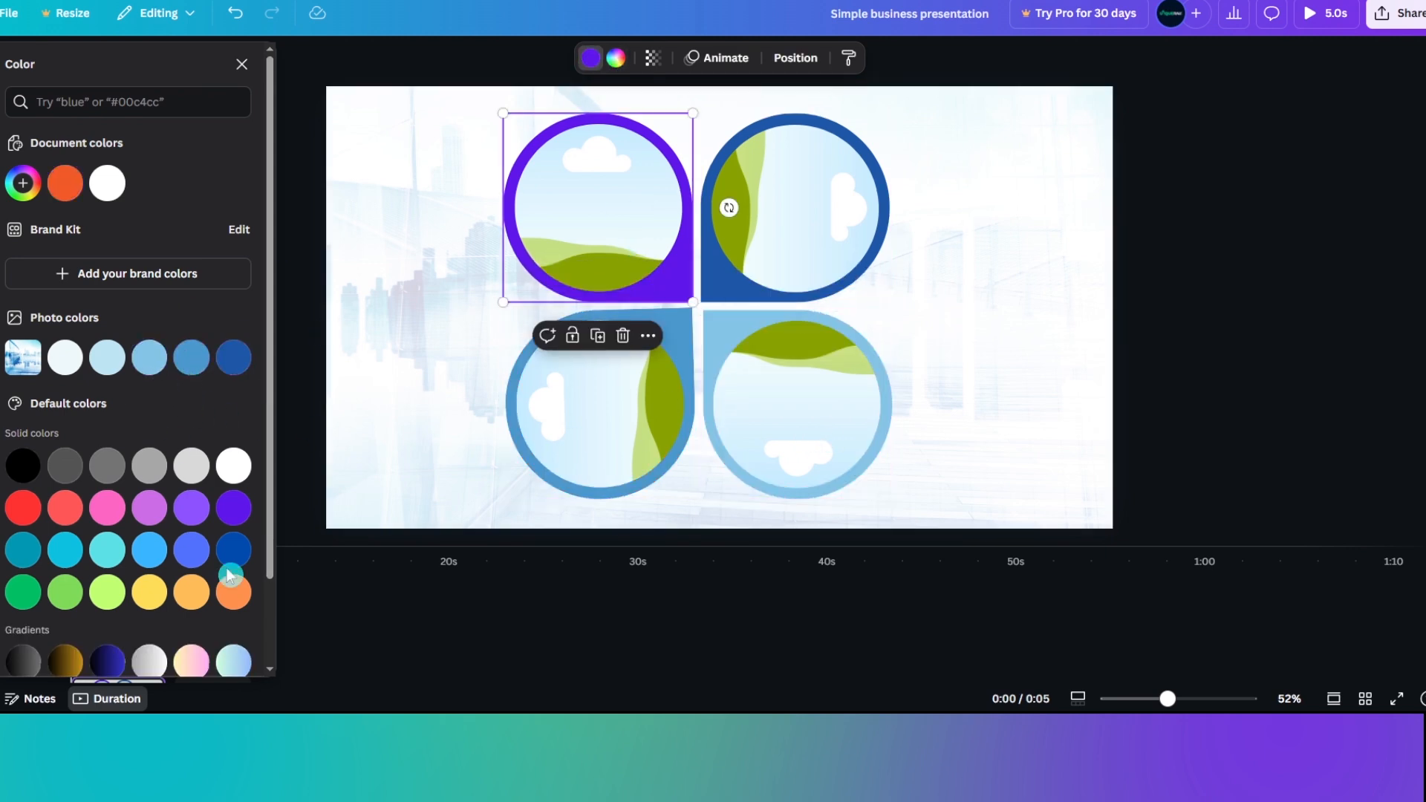
{"action": "left_click", "coordinate": [233, 551]}
{"action": "left_click", "coordinate": [797, 291]}
{"action": "left_click", "coordinate": [150, 551]}
{"action": "left_click", "coordinate": [366, 436]}
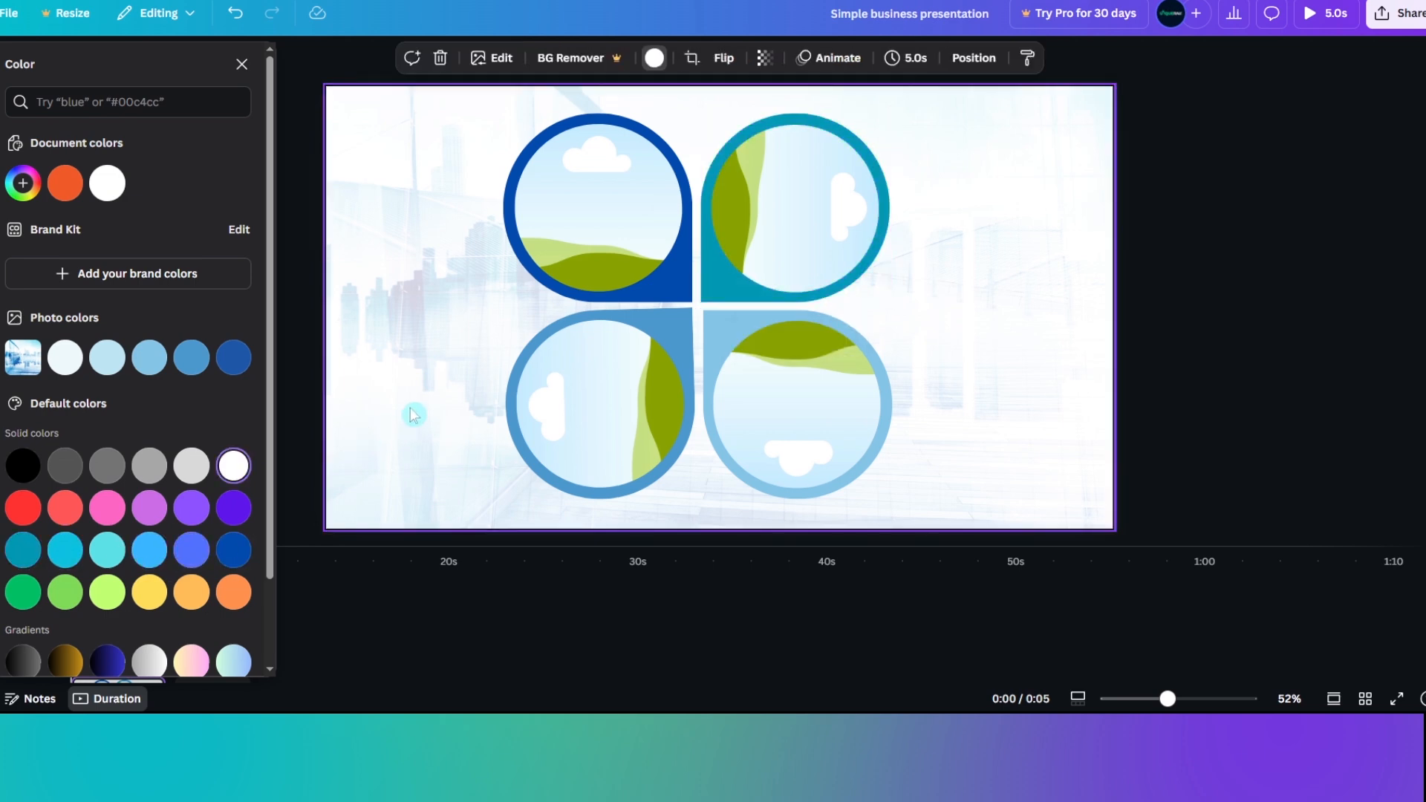
{"action": "left_click", "coordinate": [300, 350]}
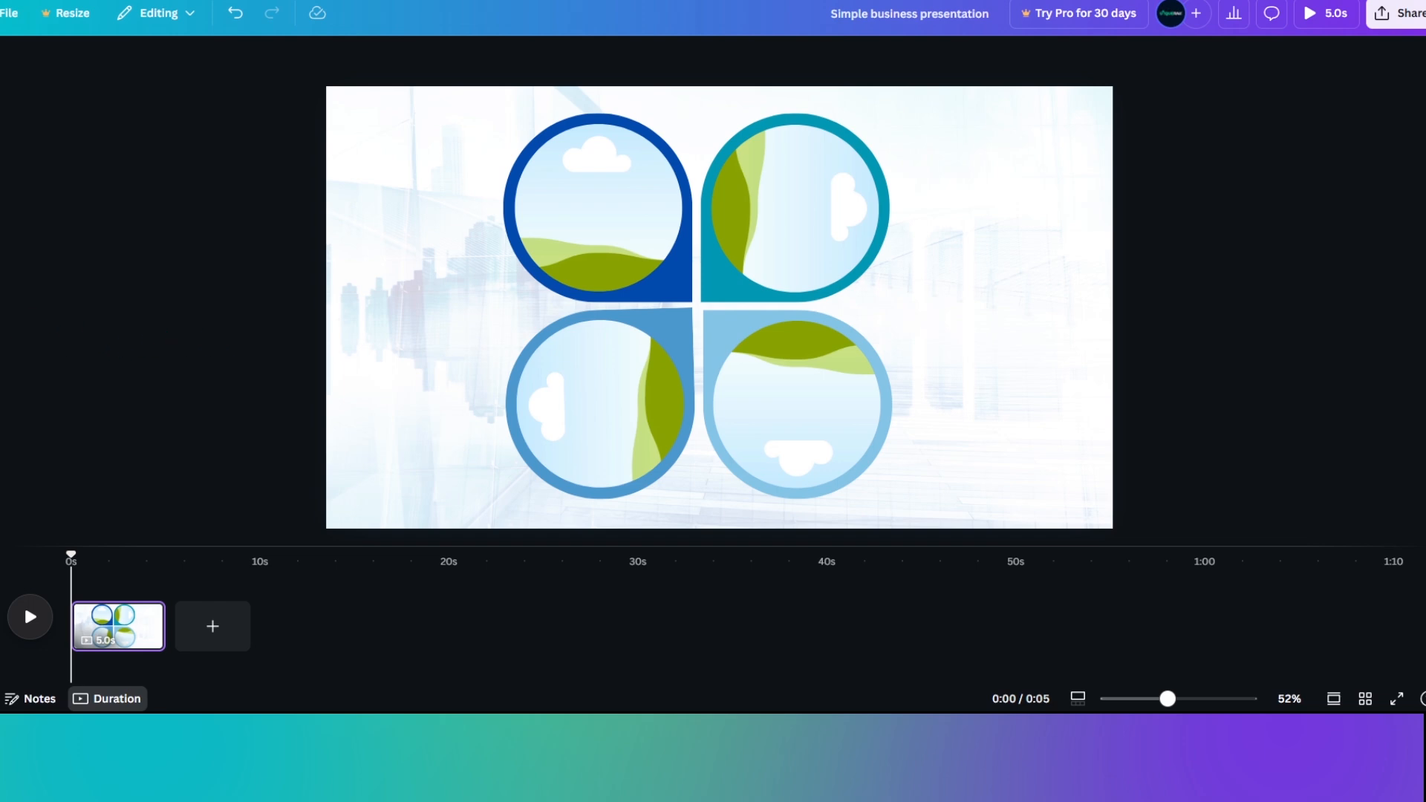
Insert the uploaded photo of the businessman and businesswoman standing back to back into the lower-left frame
{"action": "left_click", "coordinate": [0, 312]}
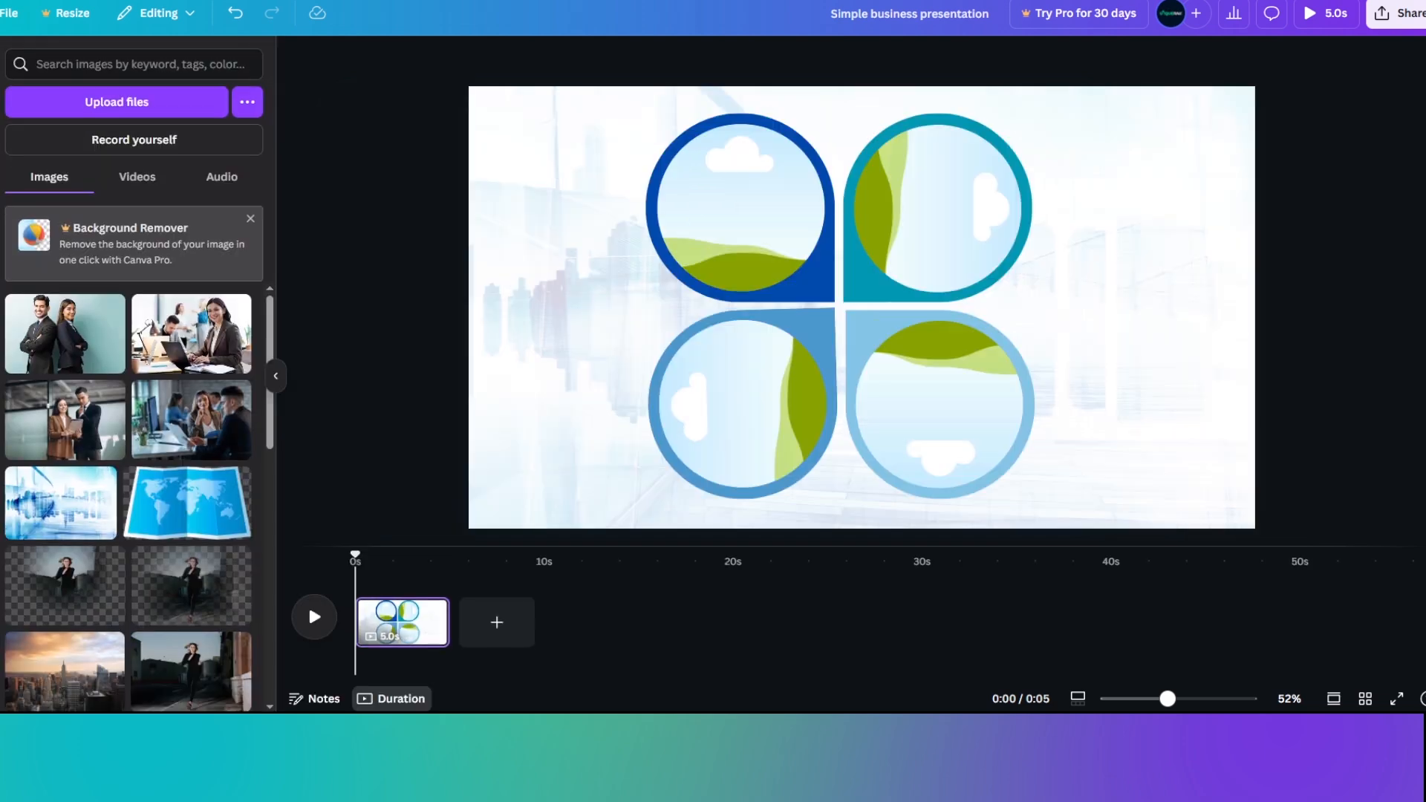
{"action": "left_click", "coordinate": [41, 352]}
{"action": "left_click_drag", "start_coordinate": [790, 337], "coordinate": [750, 437]}
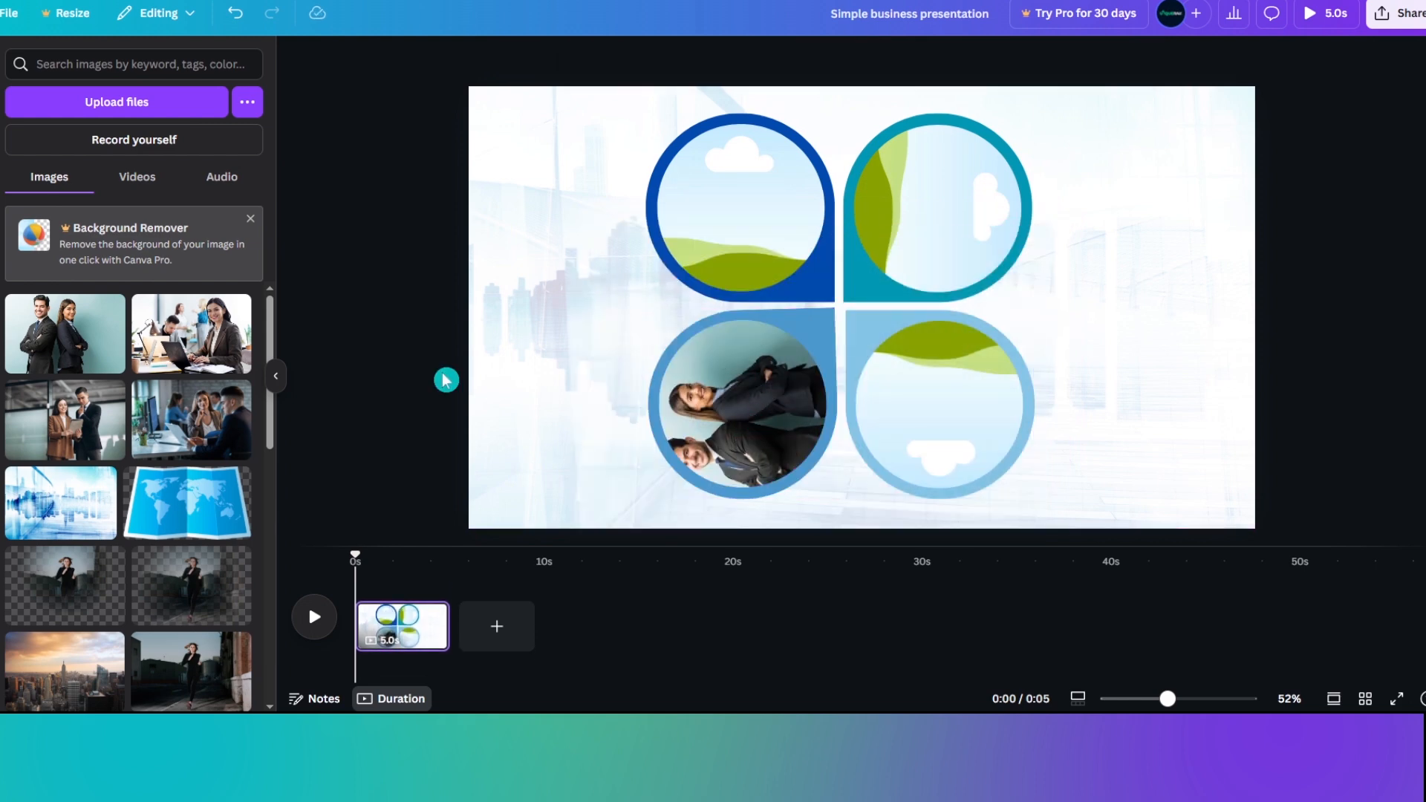
Rotate the businessman-and-businesswoman photo inside the lower-left frame upright and center the pair in the circle
{"action": "double_click", "coordinate": [756, 427]}
{"action": "left_click_drag", "start_coordinate": [851, 397], "coordinate": [742, 489]}
{"action": "left_click_drag", "start_coordinate": [722, 409], "coordinate": [744, 410]}
{"action": "left_click", "coordinate": [332, 341]}
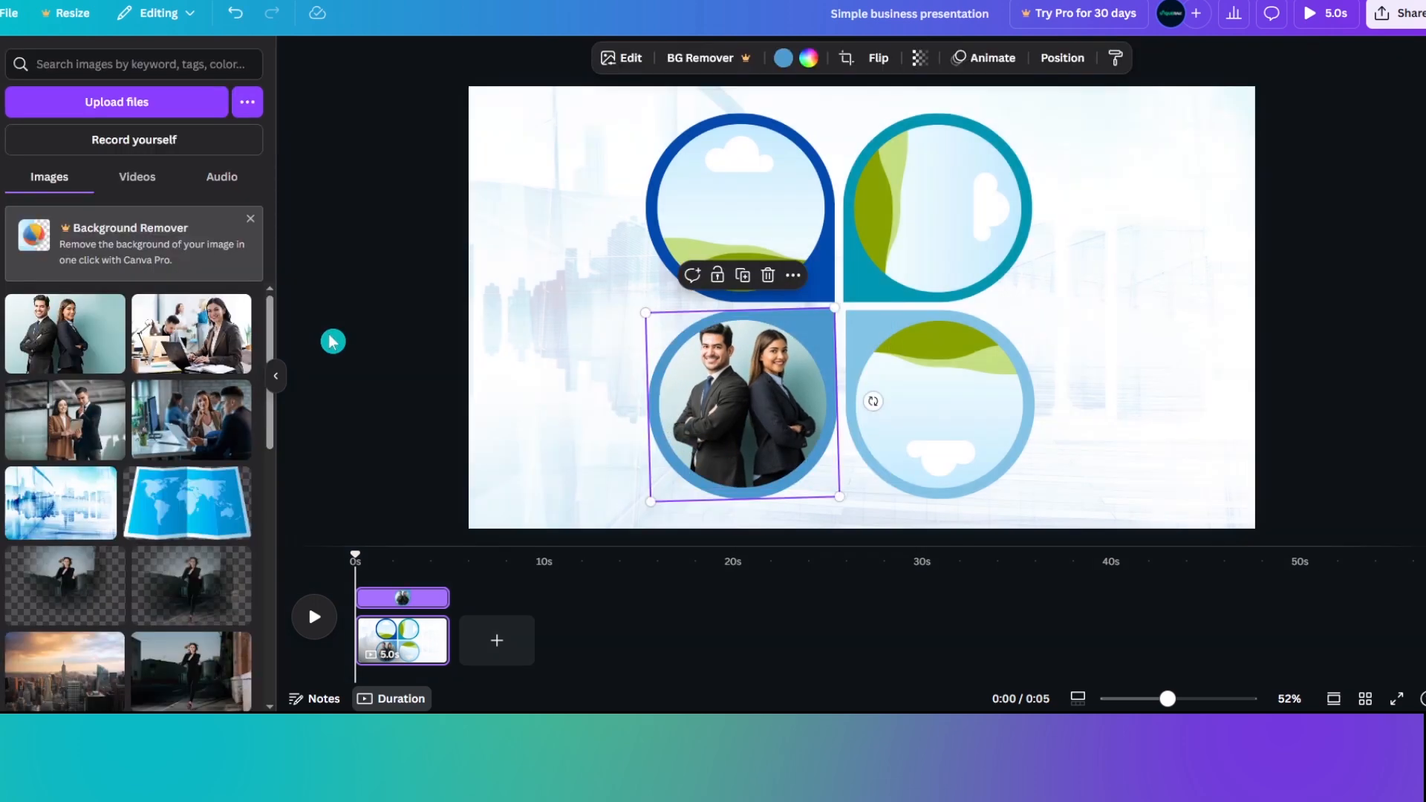
Rotate all four frames together a quarter turn clockwise so the light blue frame sits at the lower left
{"action": "left_click", "coordinate": [385, 342]}
{"action": "left_click_drag", "start_coordinate": [582, 157], "coordinate": [997, 444]}
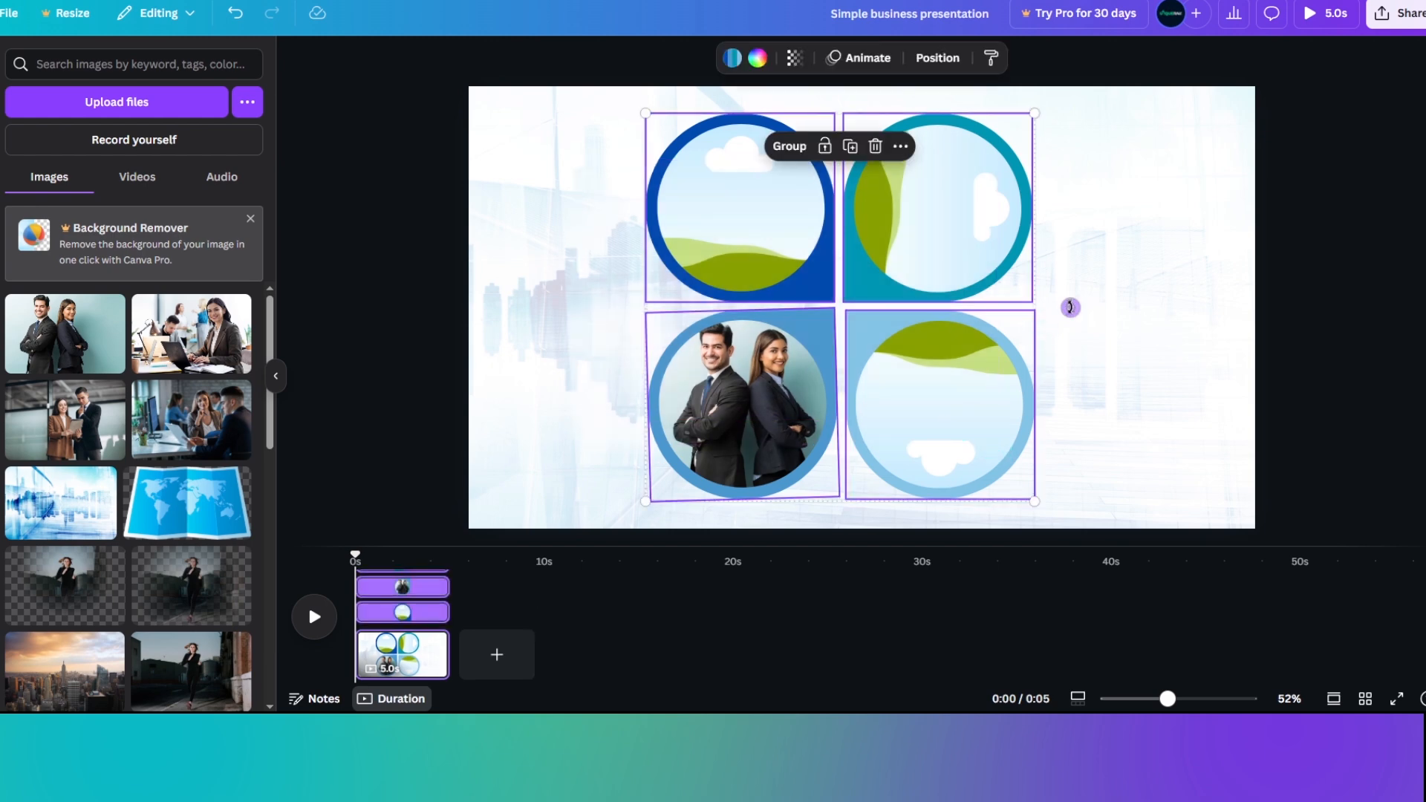
{"action": "left_click_drag", "start_coordinate": [1070, 306], "coordinate": [840, 457]}
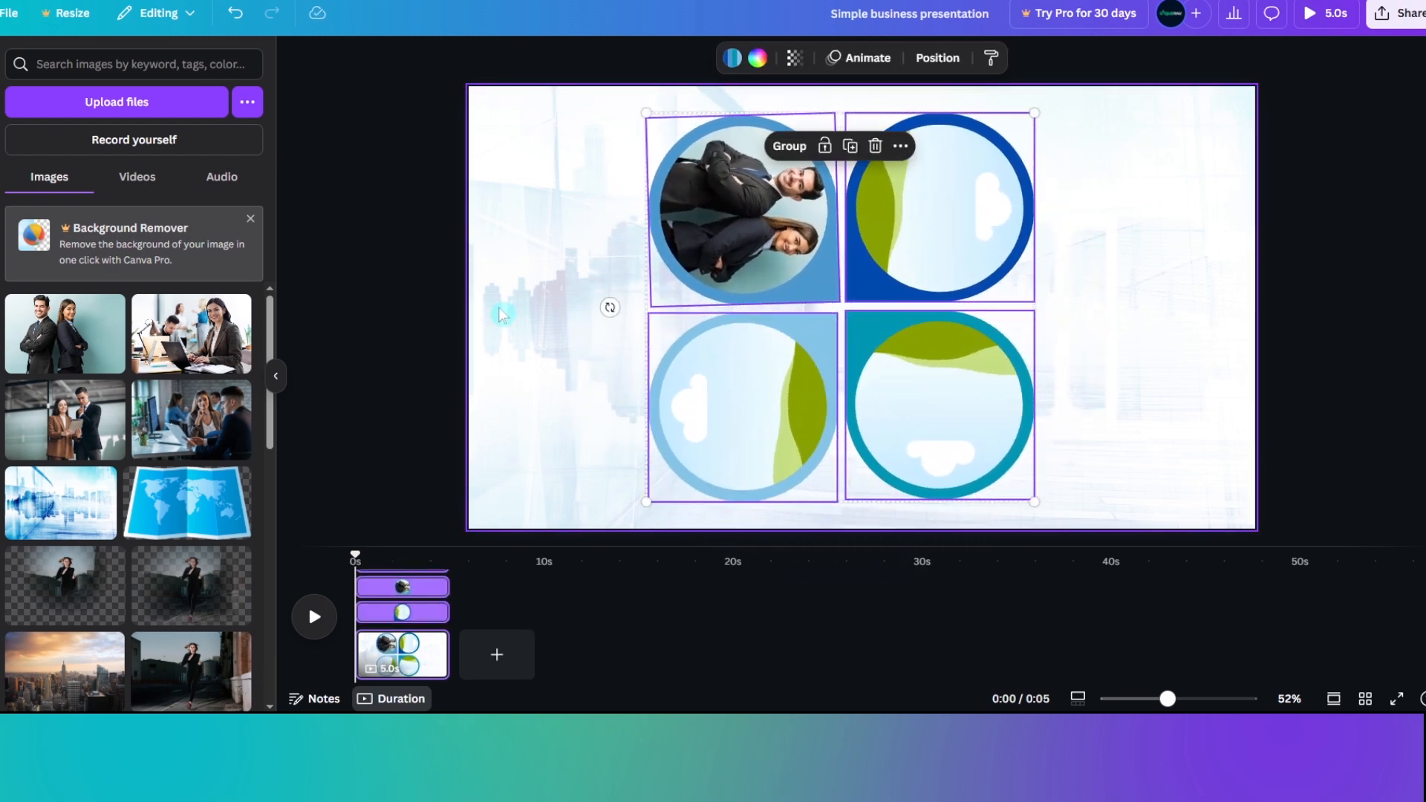
{"action": "left_click", "coordinate": [376, 307]}
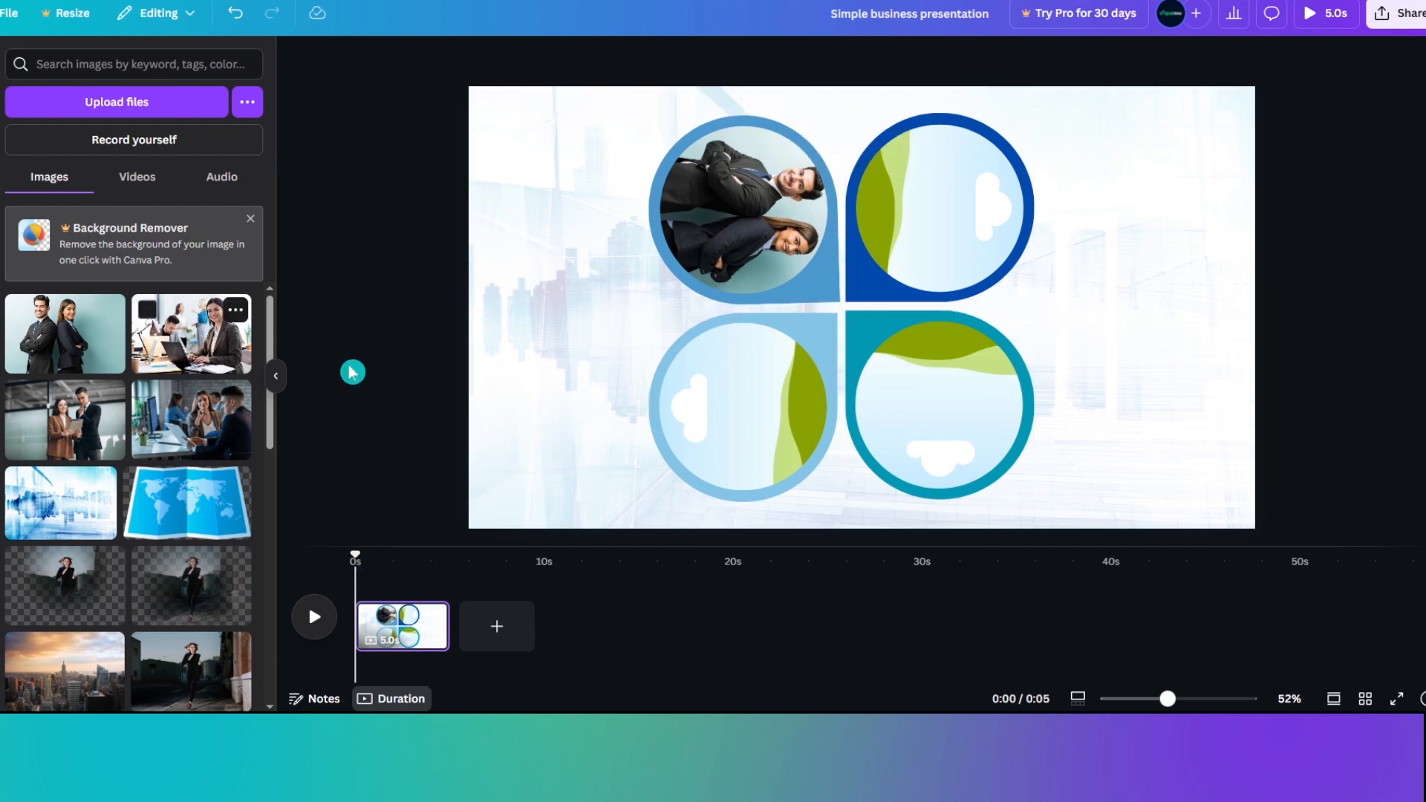
Insert the uploaded photo of the smiling woman at the laptop into the lower-left light blue frame and rotate it upright
{"action": "left_click", "coordinate": [210, 348]}
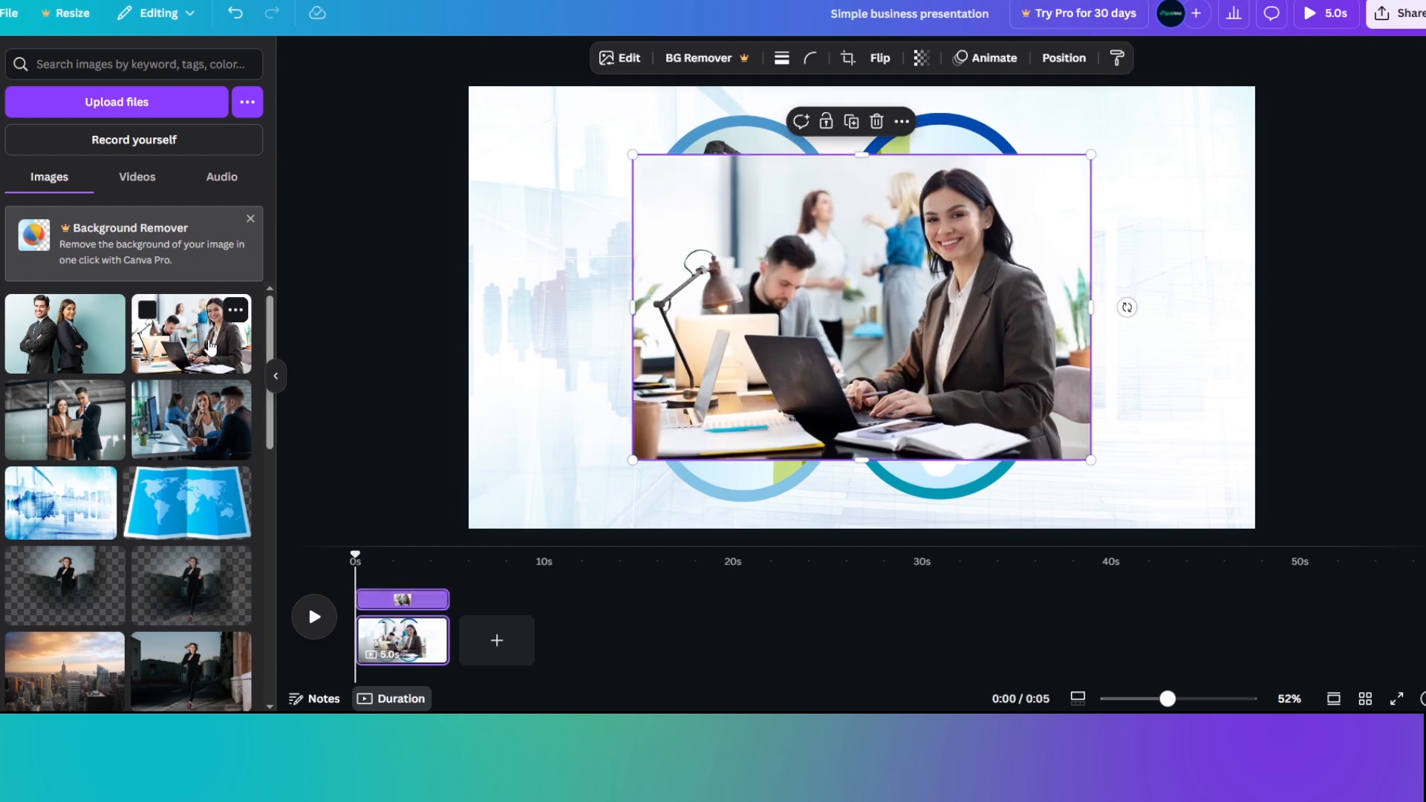
{"action": "left_click_drag", "start_coordinate": [869, 341], "coordinate": [758, 394]}
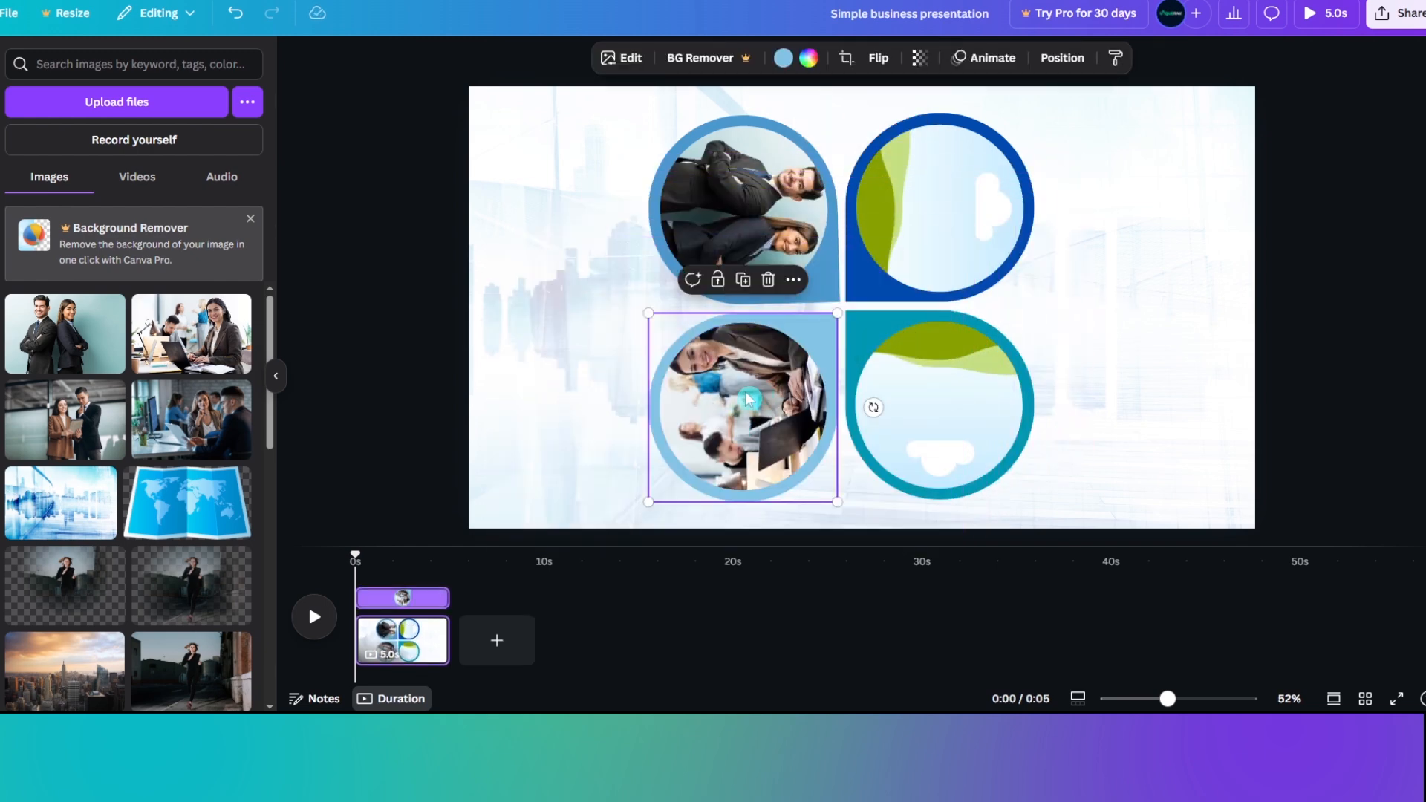
{"action": "double_click", "coordinate": [748, 399]}
{"action": "left_click_drag", "start_coordinate": [852, 402], "coordinate": [753, 492]}
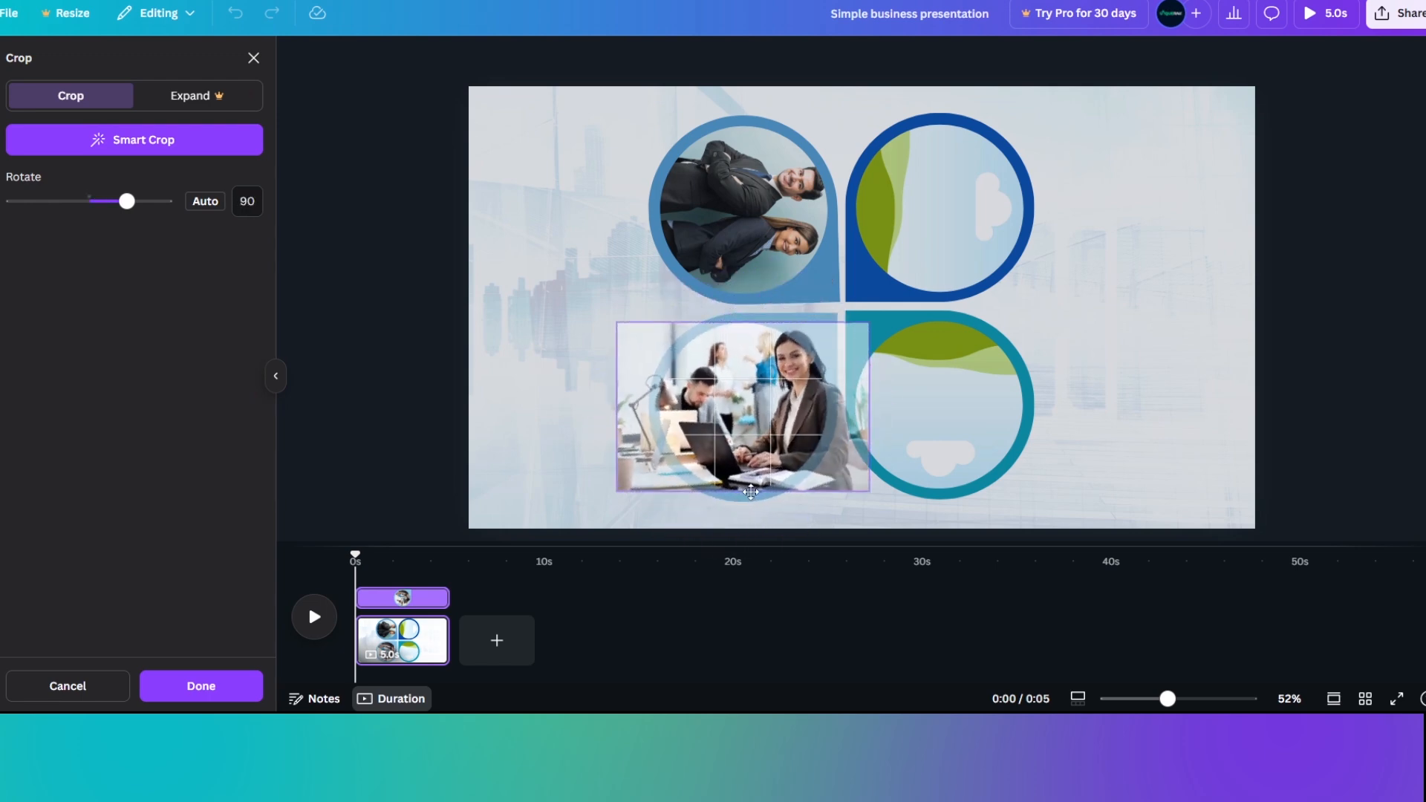
{"action": "left_click", "coordinate": [425, 323]}
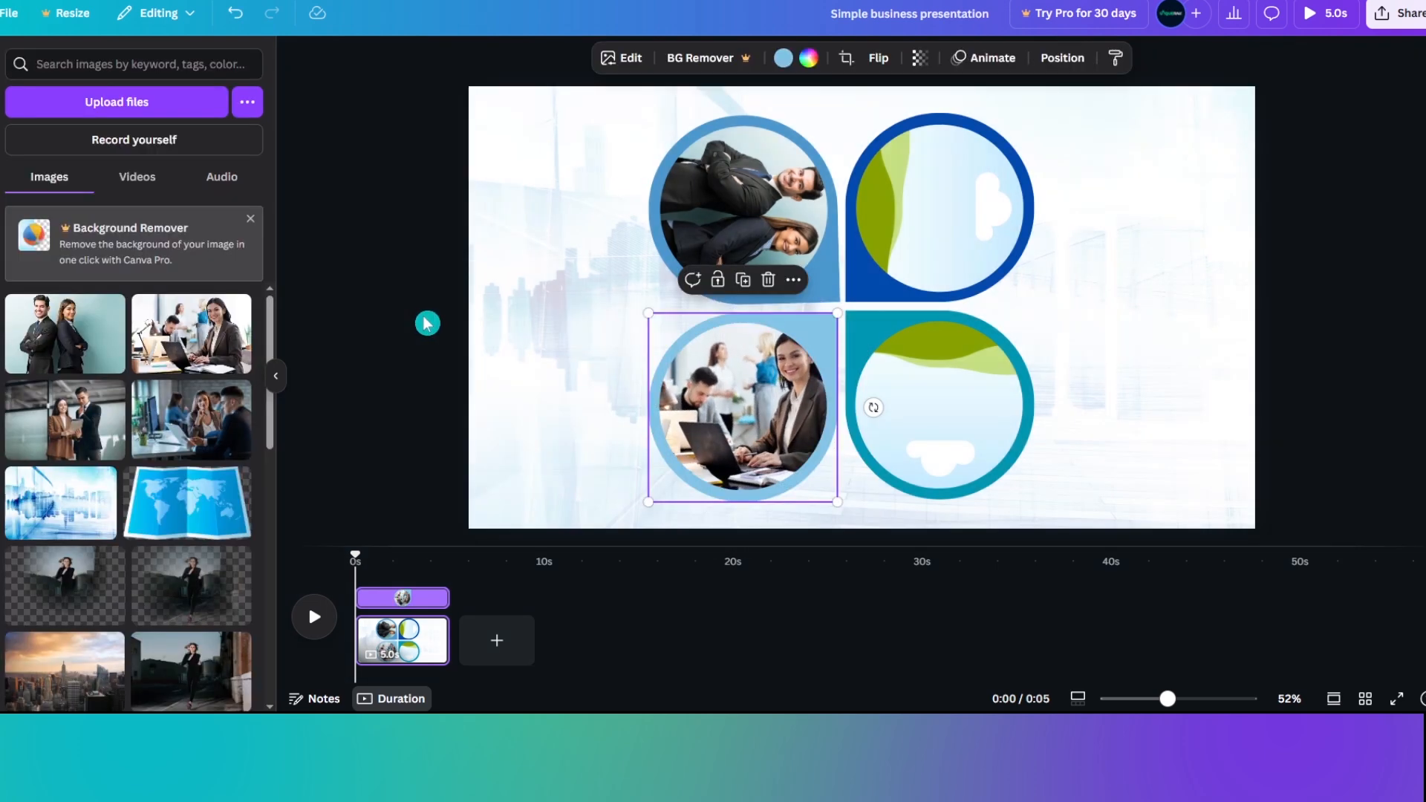
{"action": "left_click", "coordinate": [425, 323]}
Rotate the four frames together another quarter turn clockwise to bring the teal frame to the lower left
{"action": "left_click", "coordinate": [907, 405]}
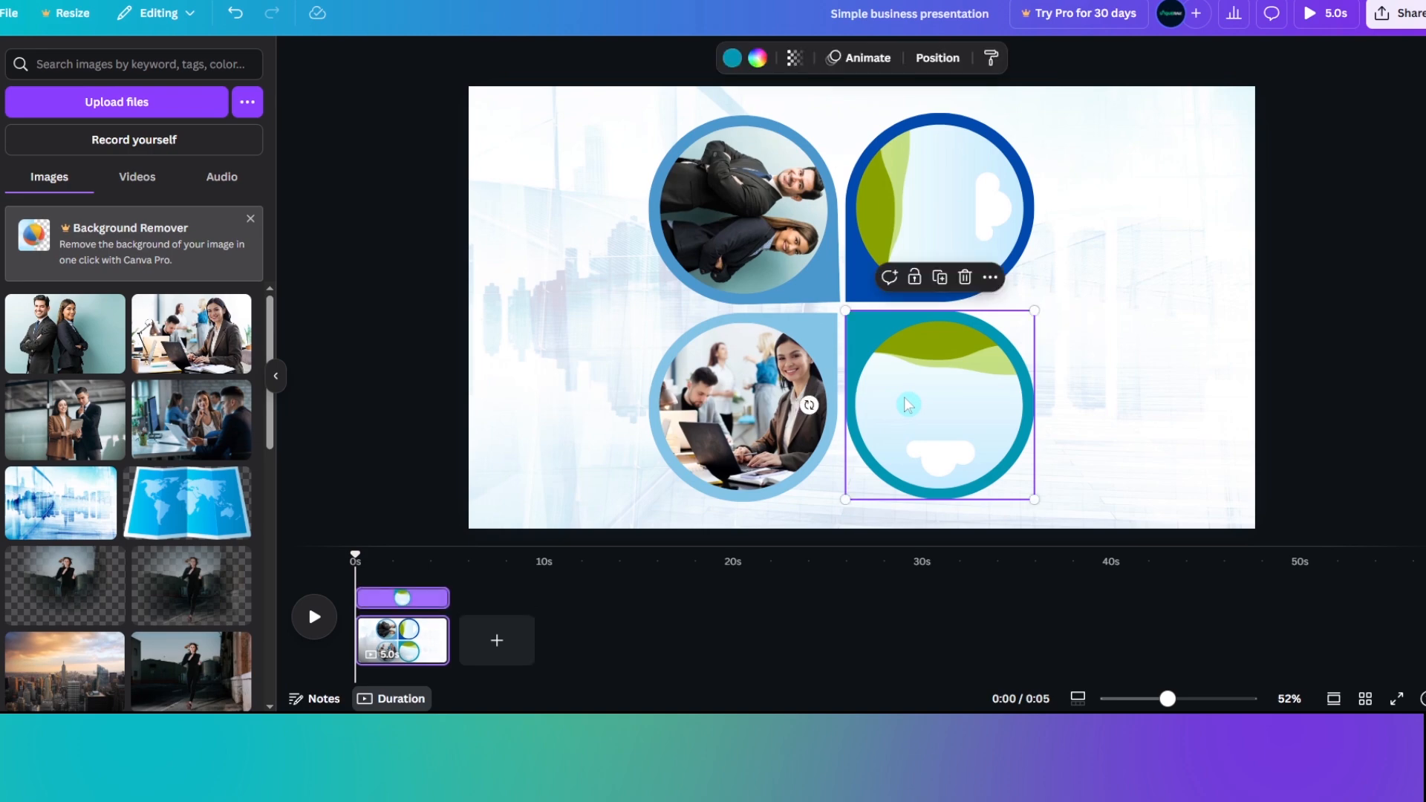
{"action": "left_click_drag", "start_coordinate": [596, 149], "coordinate": [1069, 499]}
{"action": "left_click_drag", "start_coordinate": [840, 528], "coordinate": [882, 509]}
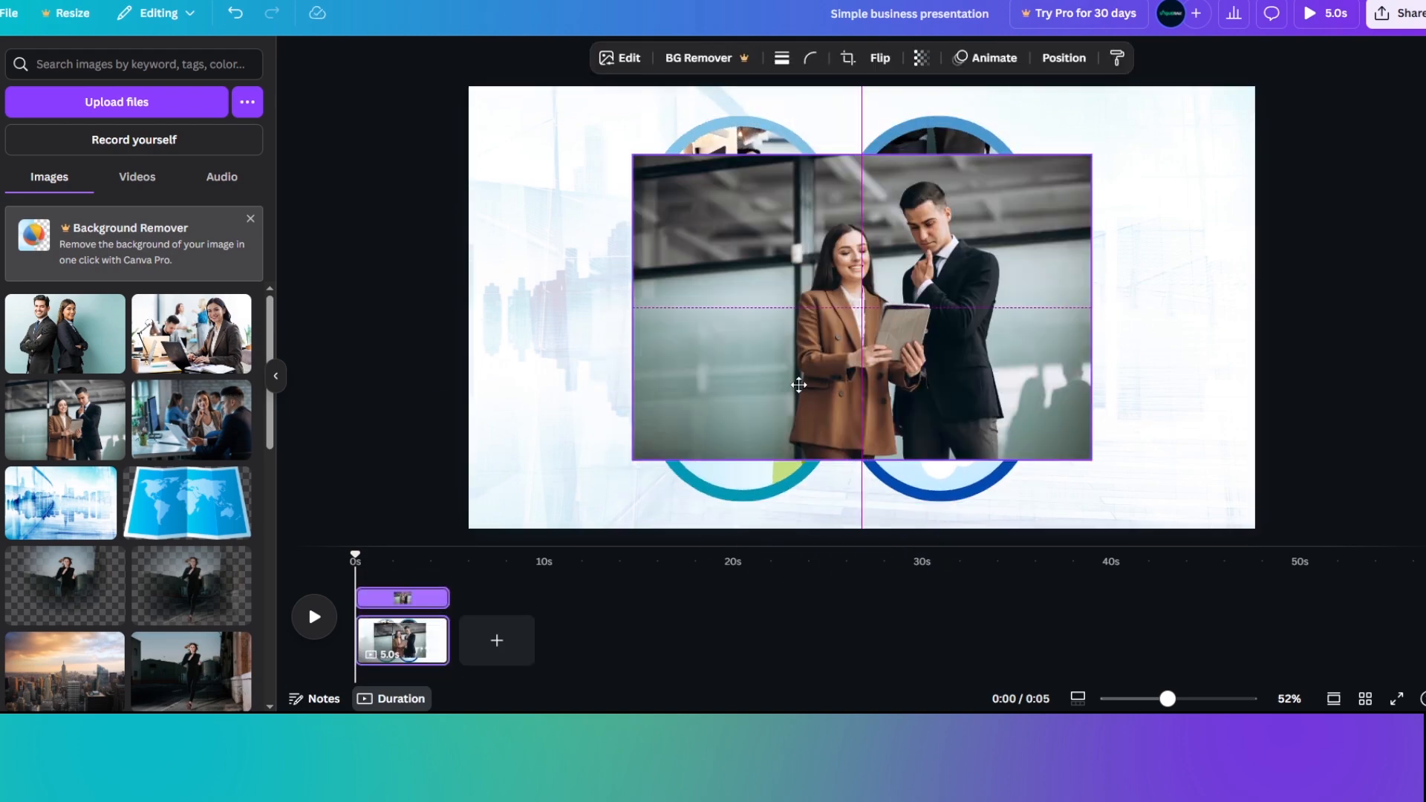
Place the photo of the standing pair looking at a tablet in the lower-left teal frame and turn it upright
{"action": "left_click_drag", "start_coordinate": [798, 385], "coordinate": [764, 407]}
{"action": "double_click", "coordinate": [765, 407]}
{"action": "left_click_drag", "start_coordinate": [851, 405], "coordinate": [746, 515]}
{"action": "left_click", "coordinate": [1062, 449]}
Rotate the four frames another quarter turn clockwise and fill the lower-left dark blue frame with the office meeting photo, turned upright
{"action": "left_click_drag", "start_coordinate": [558, 163], "coordinate": [1069, 467]}
{"action": "left_click_drag", "start_coordinate": [1070, 307], "coordinate": [837, 505]}
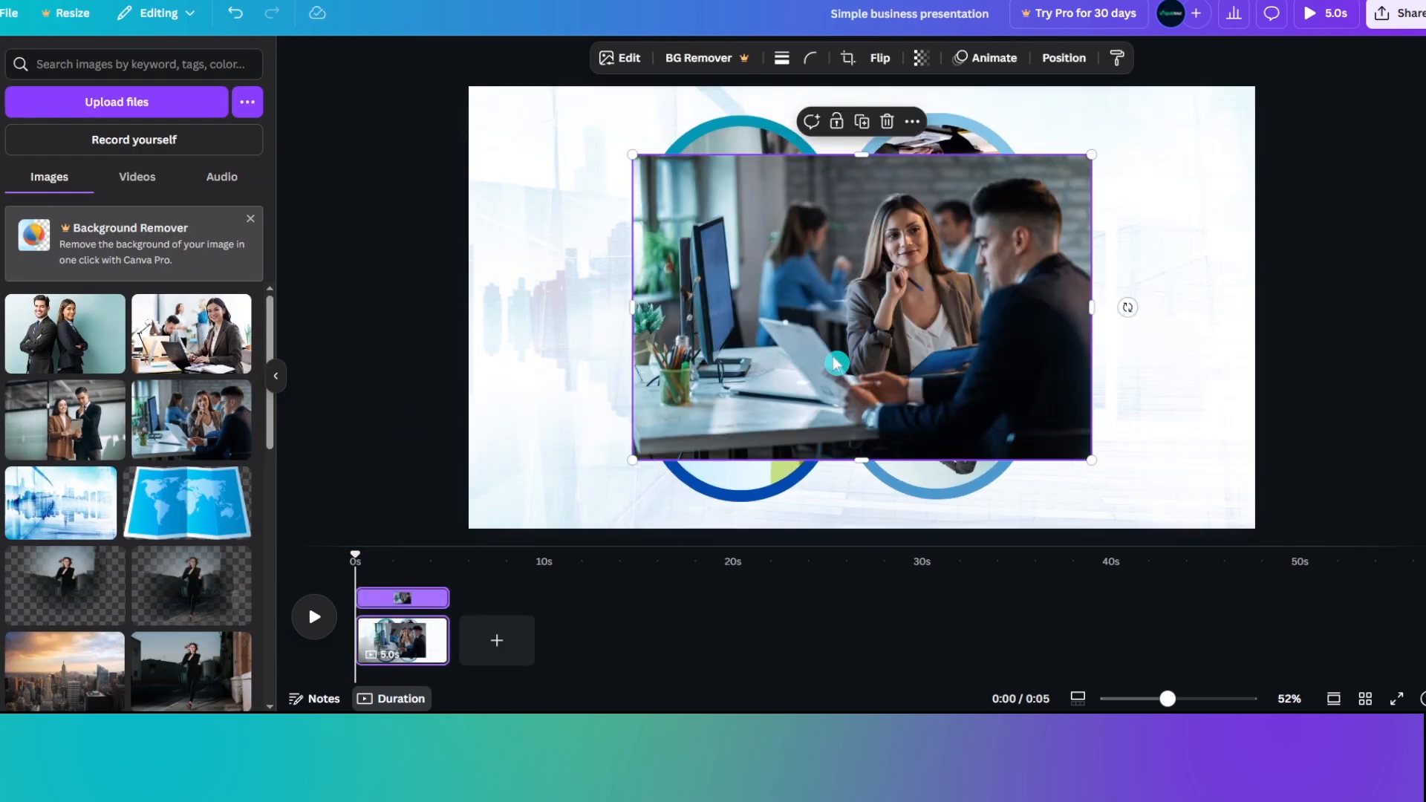
{"action": "left_click_drag", "start_coordinate": [862, 305], "coordinate": [740, 407]}
{"action": "double_click", "coordinate": [741, 407]}
{"action": "left_click_drag", "start_coordinate": [741, 520], "coordinate": [741, 490]}
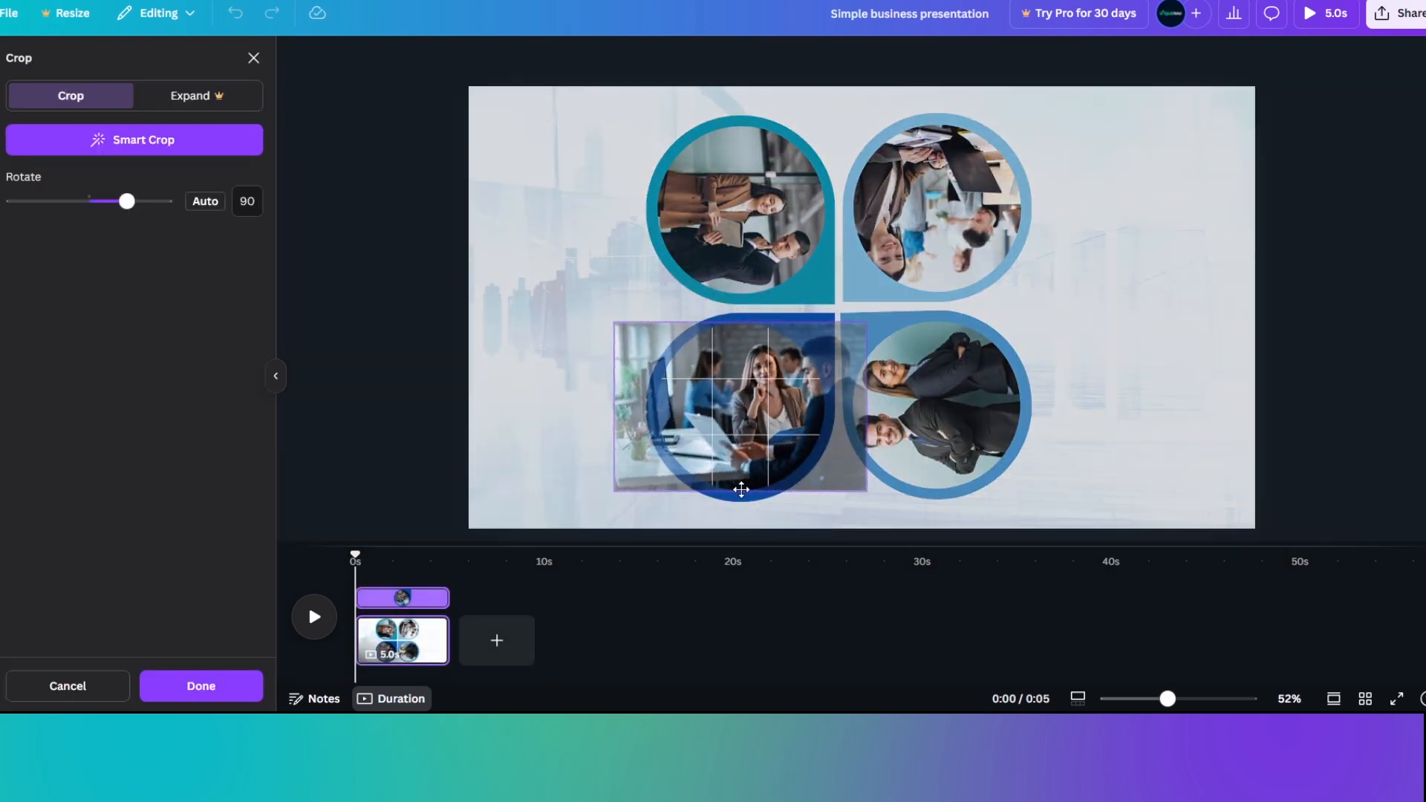
{"action": "left_click", "coordinate": [444, 279]}
{"action": "left_click", "coordinate": [444, 280]}
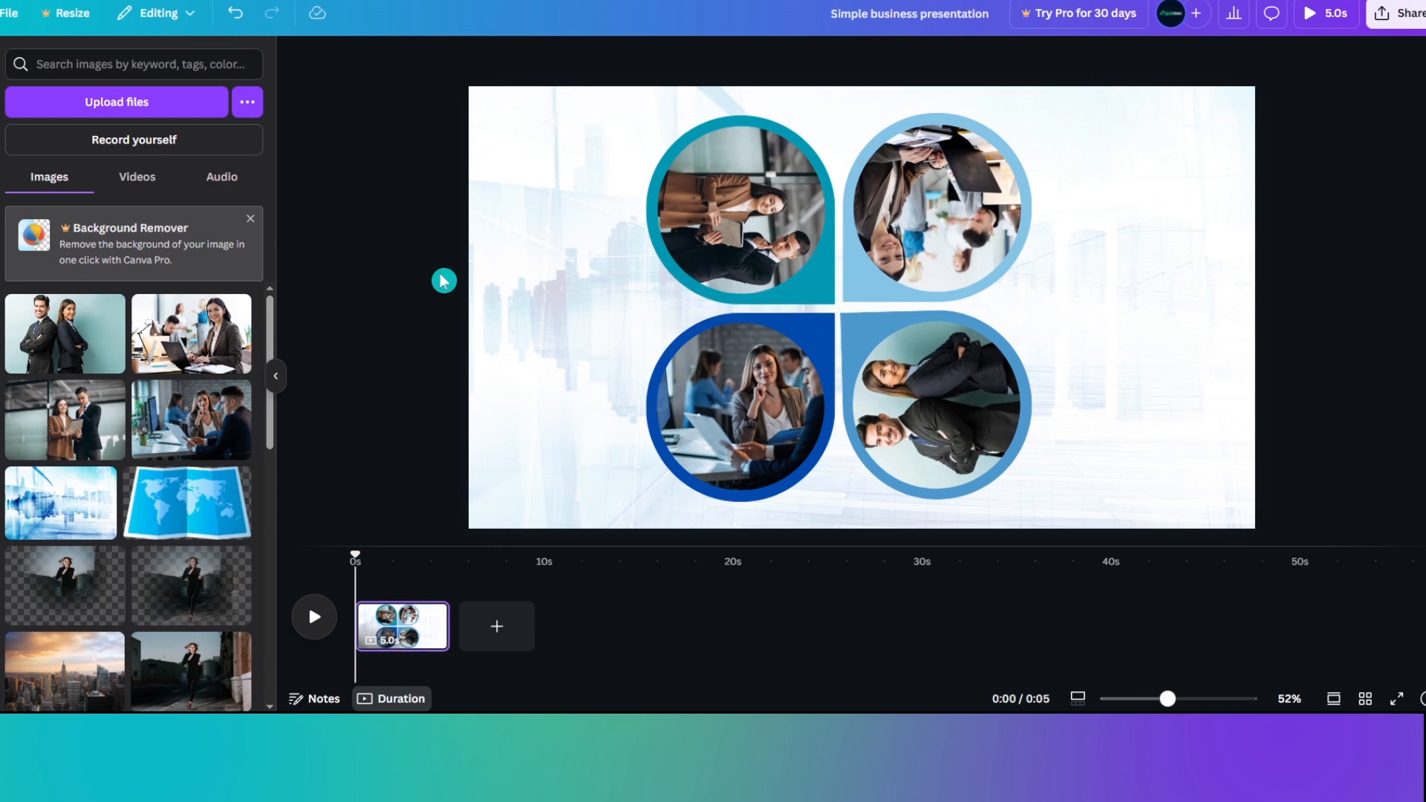
Group the four frames and move the group so only the dark blue frame remains in the slide's upper-right corner
{"action": "left_click_drag", "start_coordinate": [570, 137], "coordinate": [1030, 488]}
{"action": "left_click", "coordinate": [795, 149]}
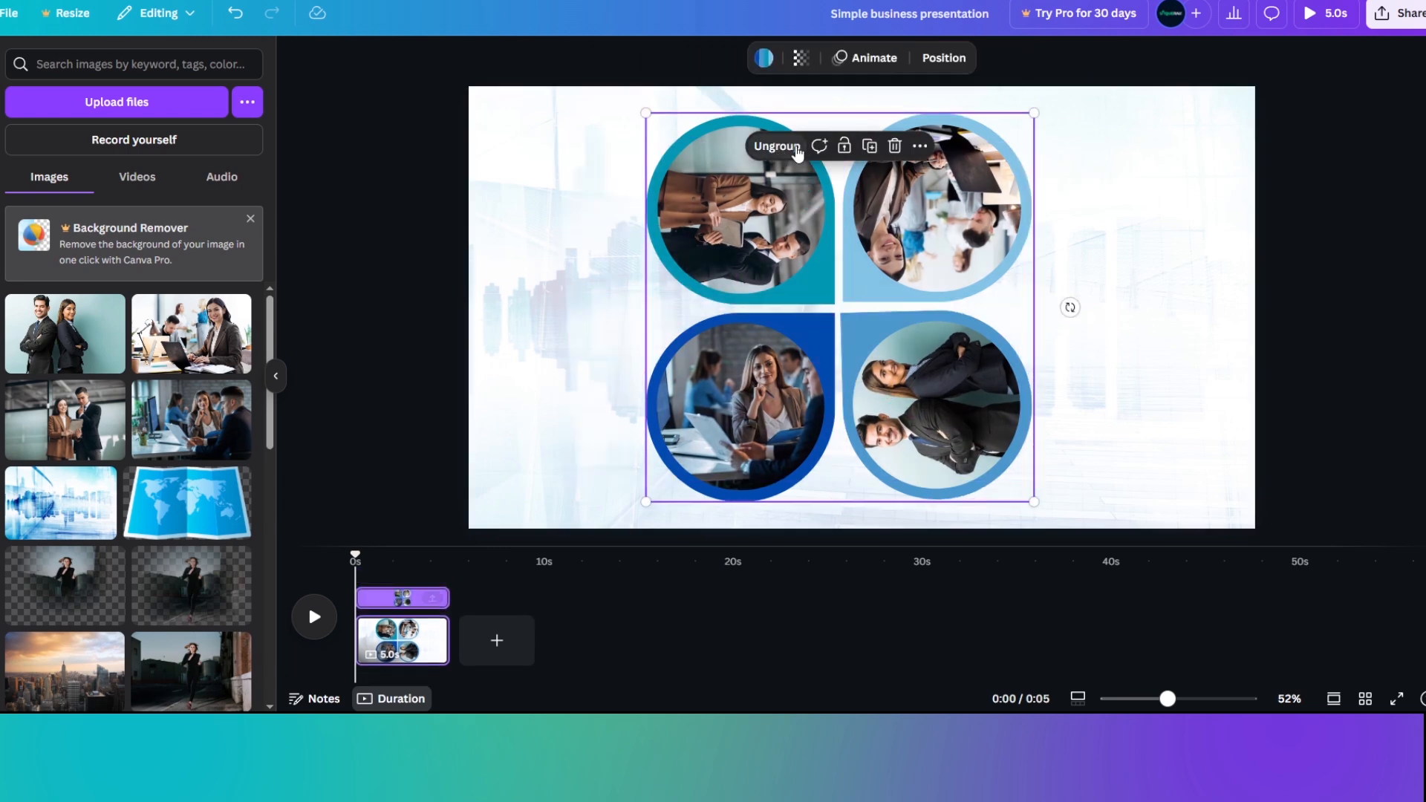
{"action": "left_click_drag", "start_coordinate": [889, 390], "coordinate": [1097, 298]}
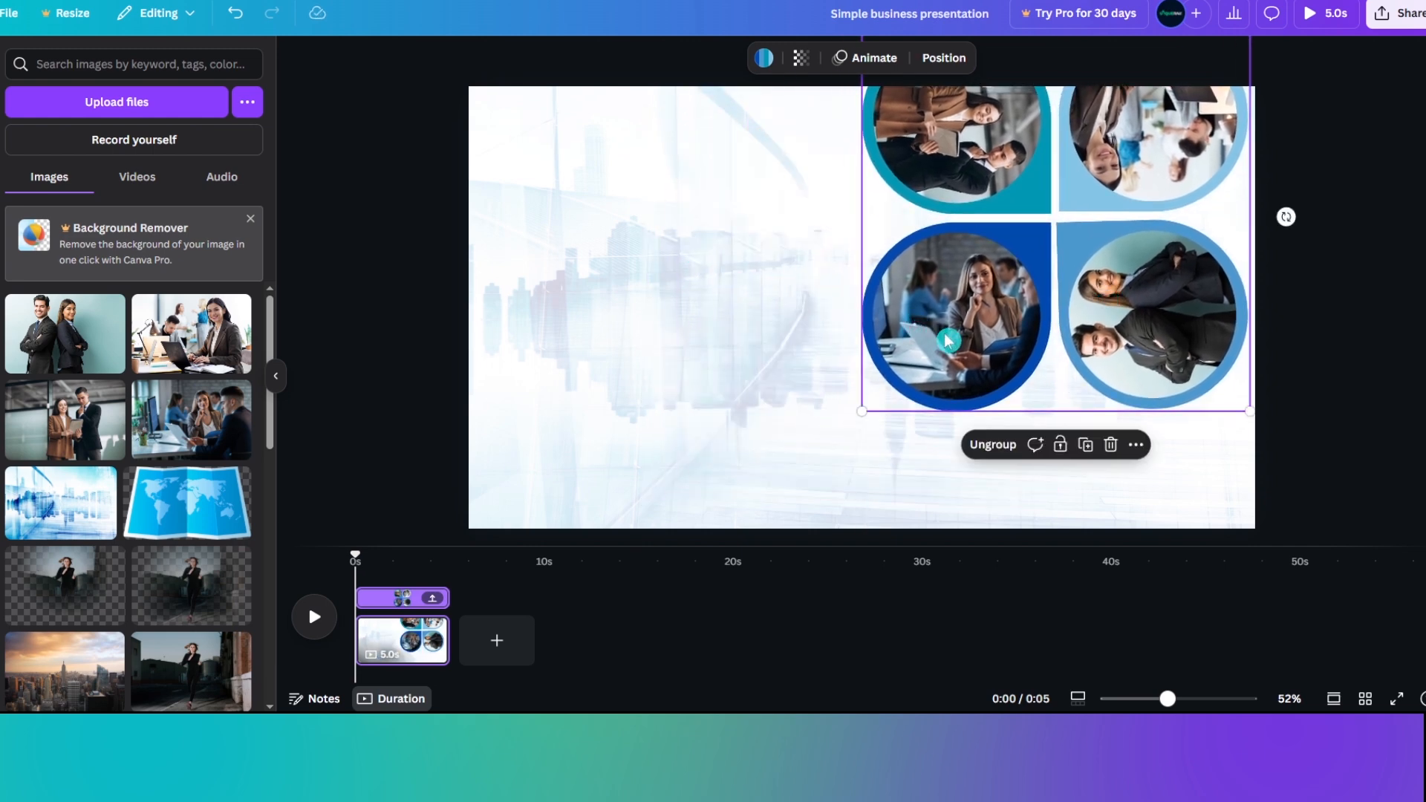
{"action": "left_click_drag", "start_coordinate": [942, 338], "coordinate": [1140, 207]}
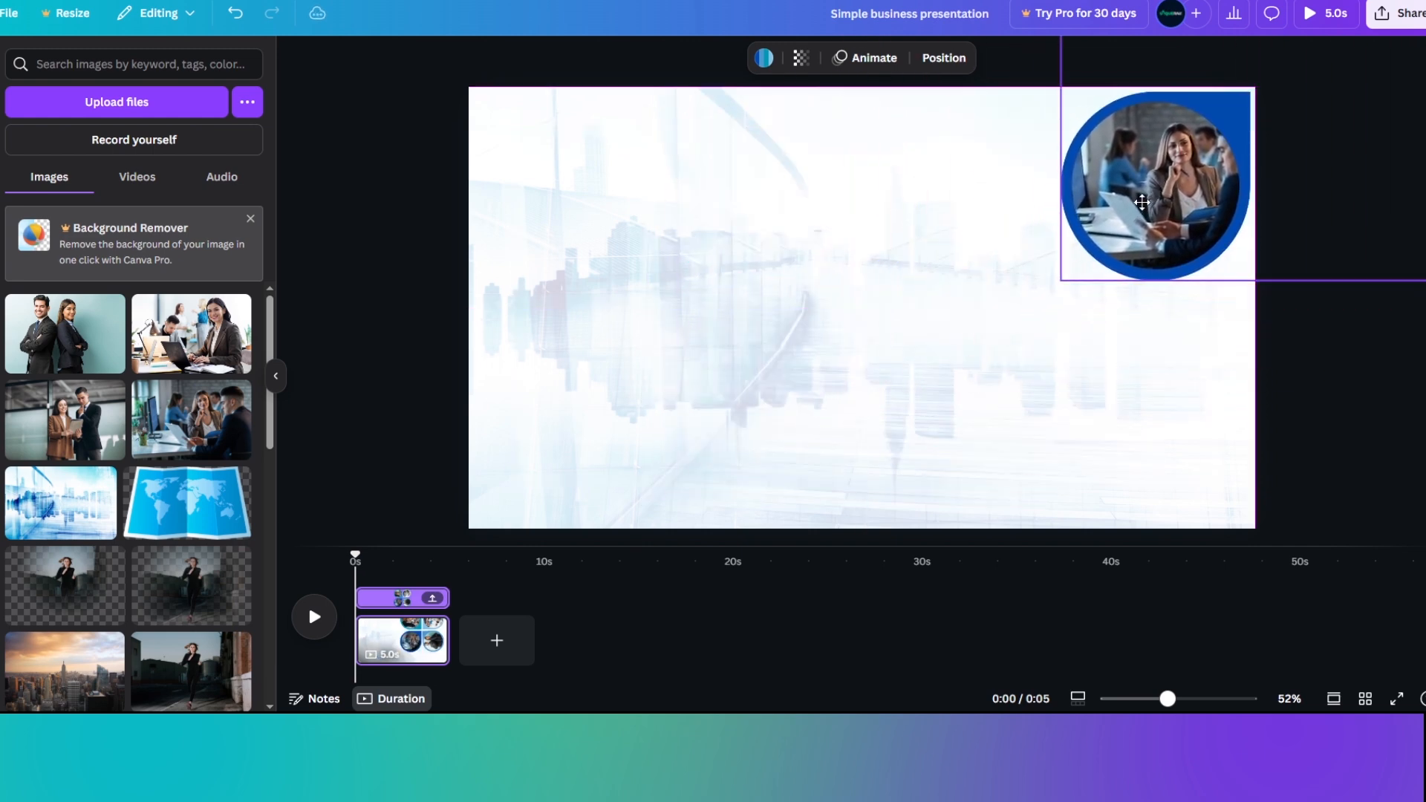
Enlarge the frame group and position it so the dark blue frame fills most of the slide's right side
{"action": "left_click_drag", "start_coordinate": [1061, 279], "coordinate": [870, 463]}
{"action": "left_click_drag", "start_coordinate": [1058, 346], "coordinate": [1141, 269]}
{"action": "left_click_drag", "start_coordinate": [966, 375], "coordinate": [794, 534]}
{"action": "left_click_drag", "start_coordinate": [929, 403], "coordinate": [1011, 322]}
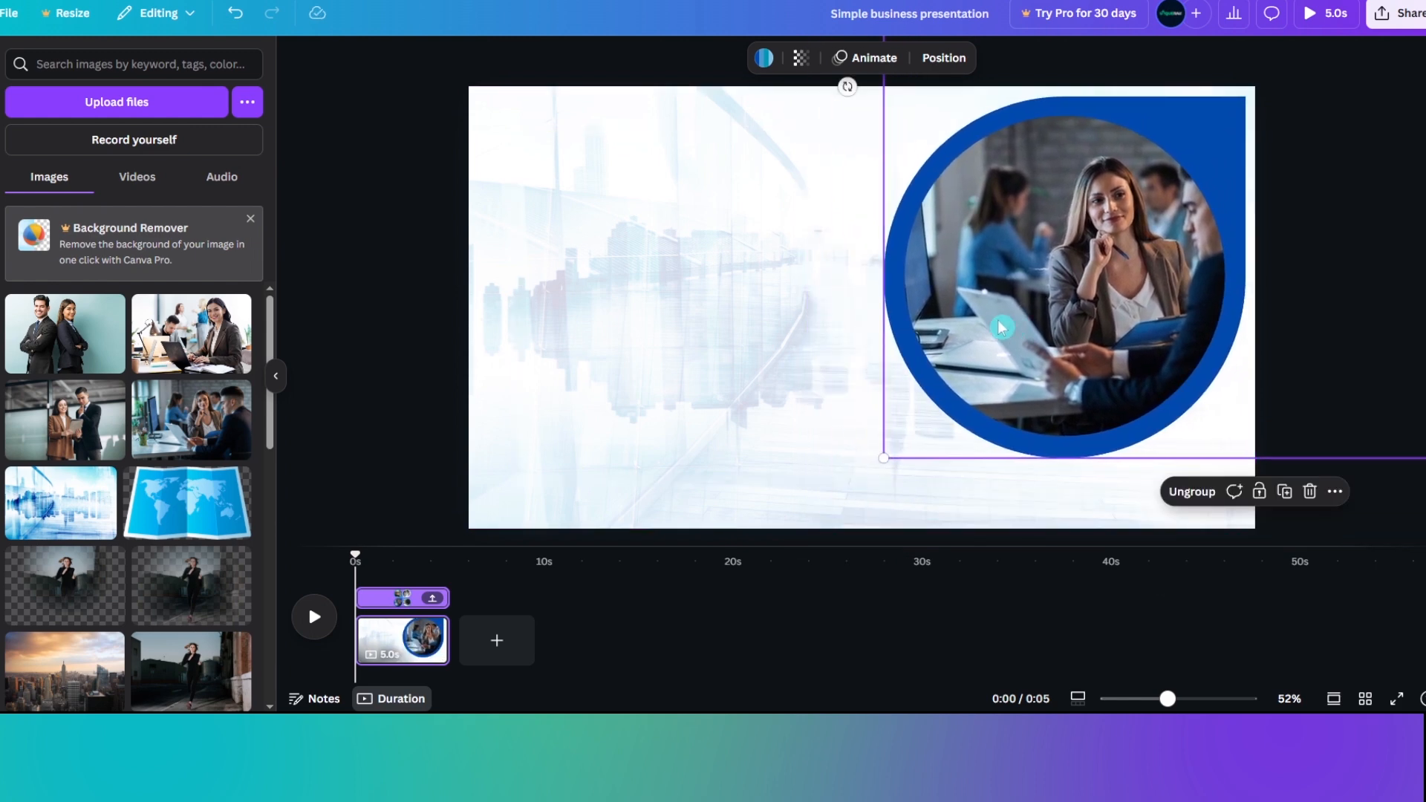
{"action": "left_click", "coordinate": [377, 329]}
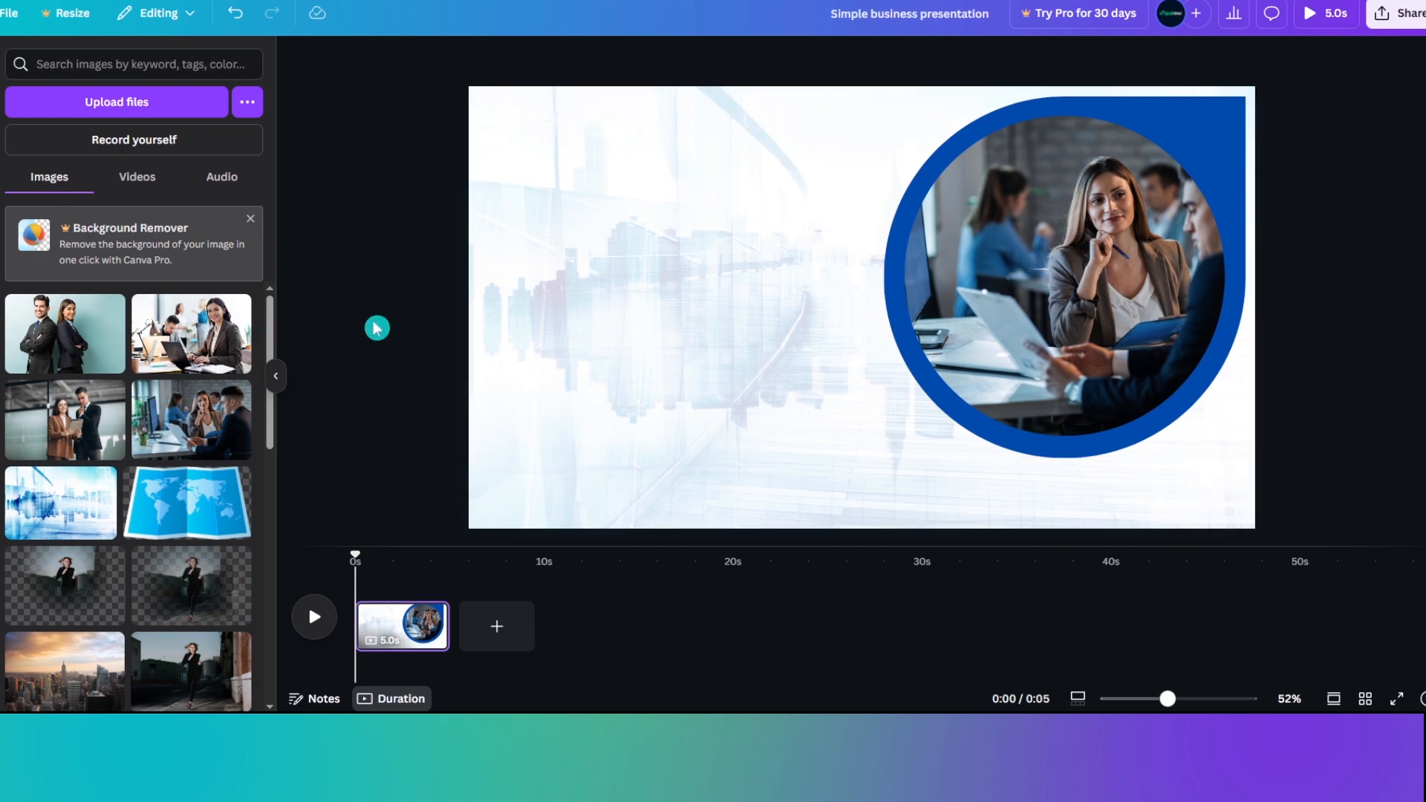
Add the heading "INNOVATING TECHNOLOGY. EMPOWERING BUSINESSES." with the IT solutions paragraph below it, and position both beside the photo frame
{"action": "left_click", "coordinate": [275, 376]}
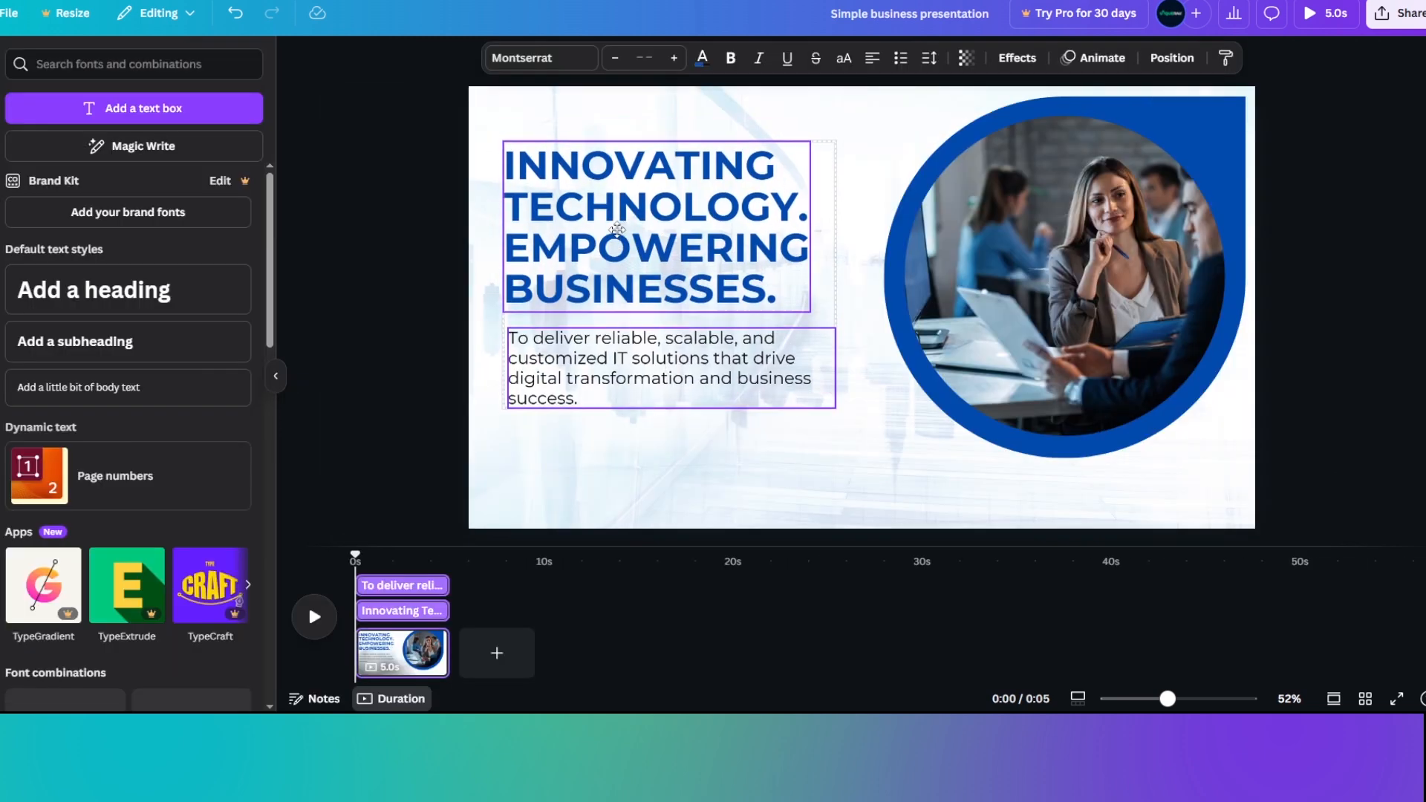
{"action": "left_click_drag", "start_coordinate": [618, 220], "coordinate": [623, 262]}
{"action": "left_click", "coordinate": [397, 268]}
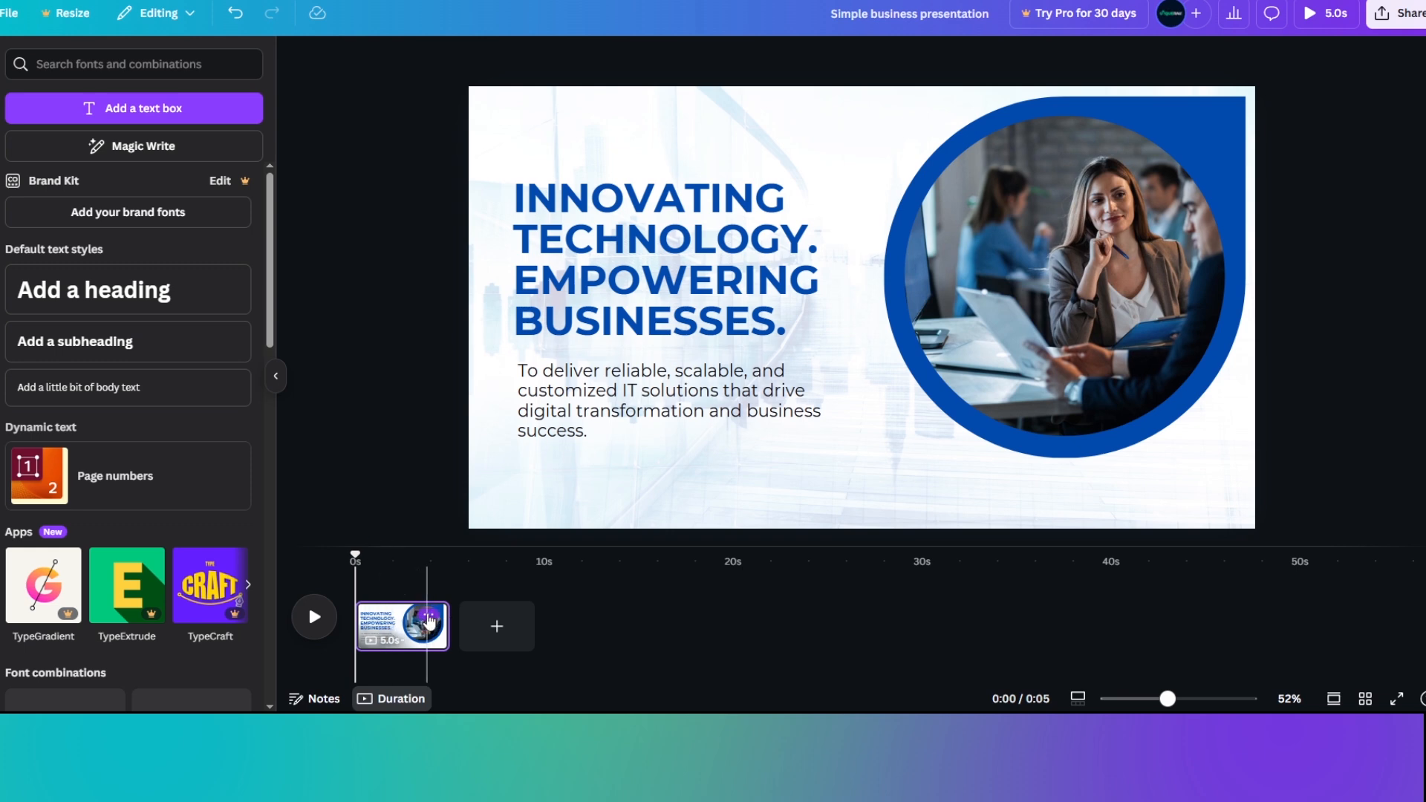
Duplicate the first page and open the copy as page 2
{"action": "left_click", "coordinate": [429, 616]}
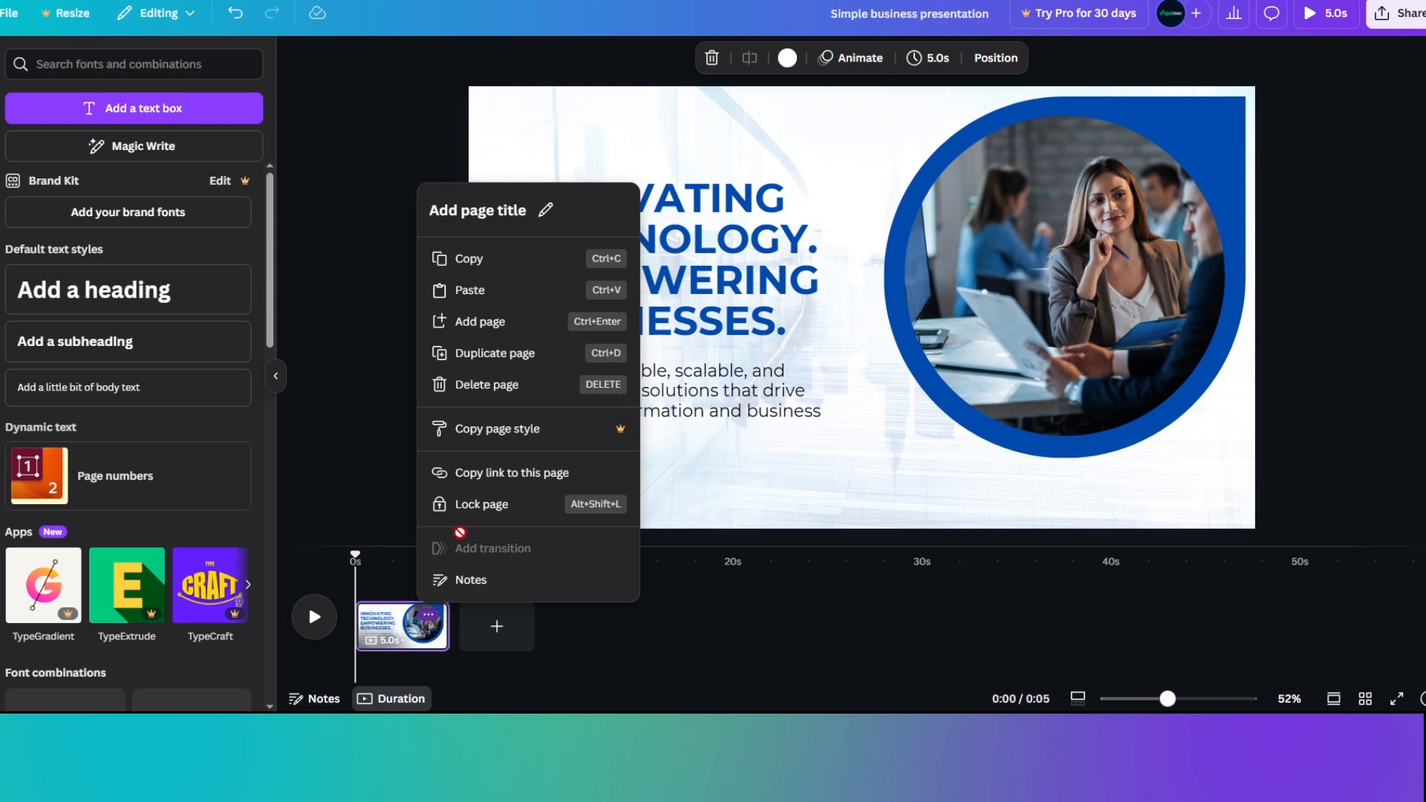
{"action": "left_click", "coordinate": [502, 357]}
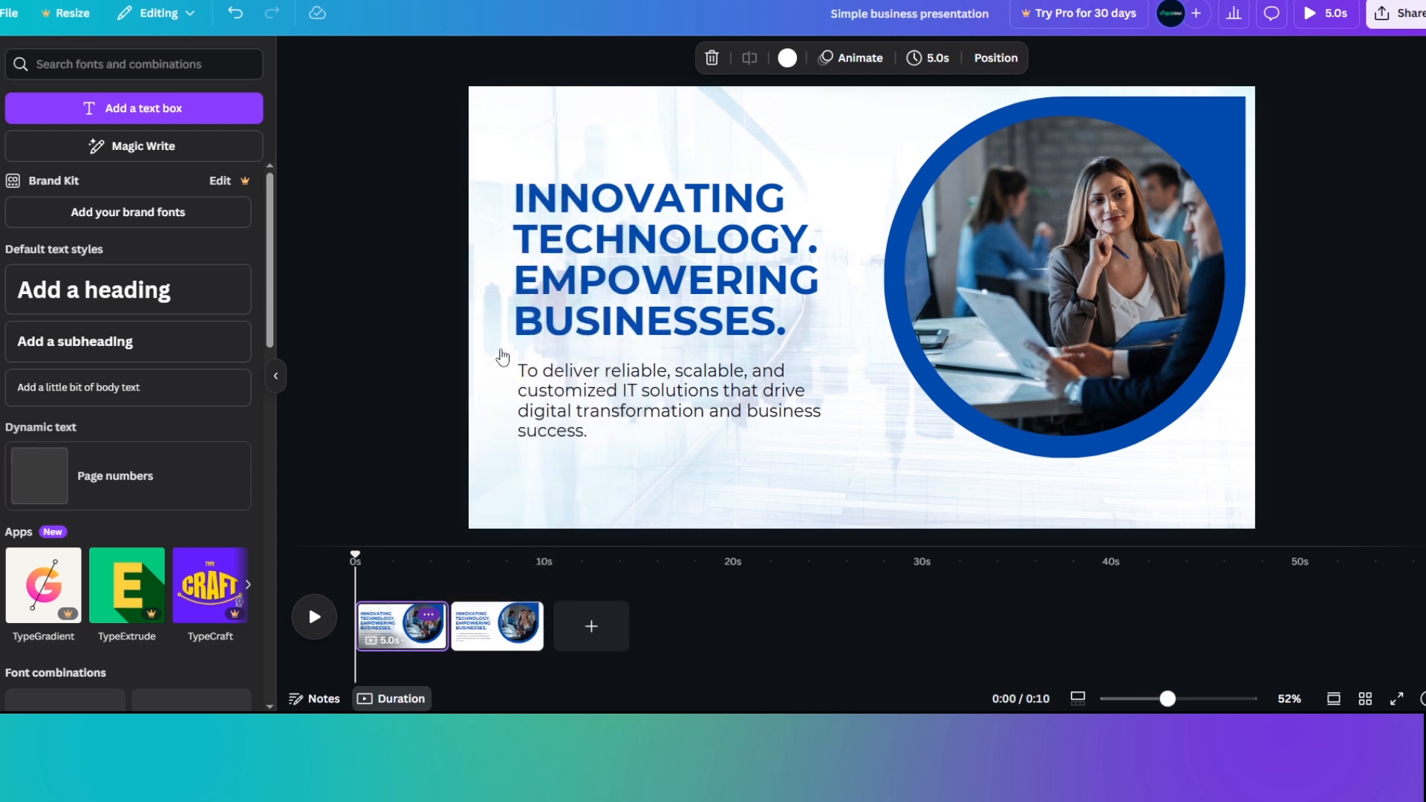
{"action": "left_click", "coordinate": [505, 627]}
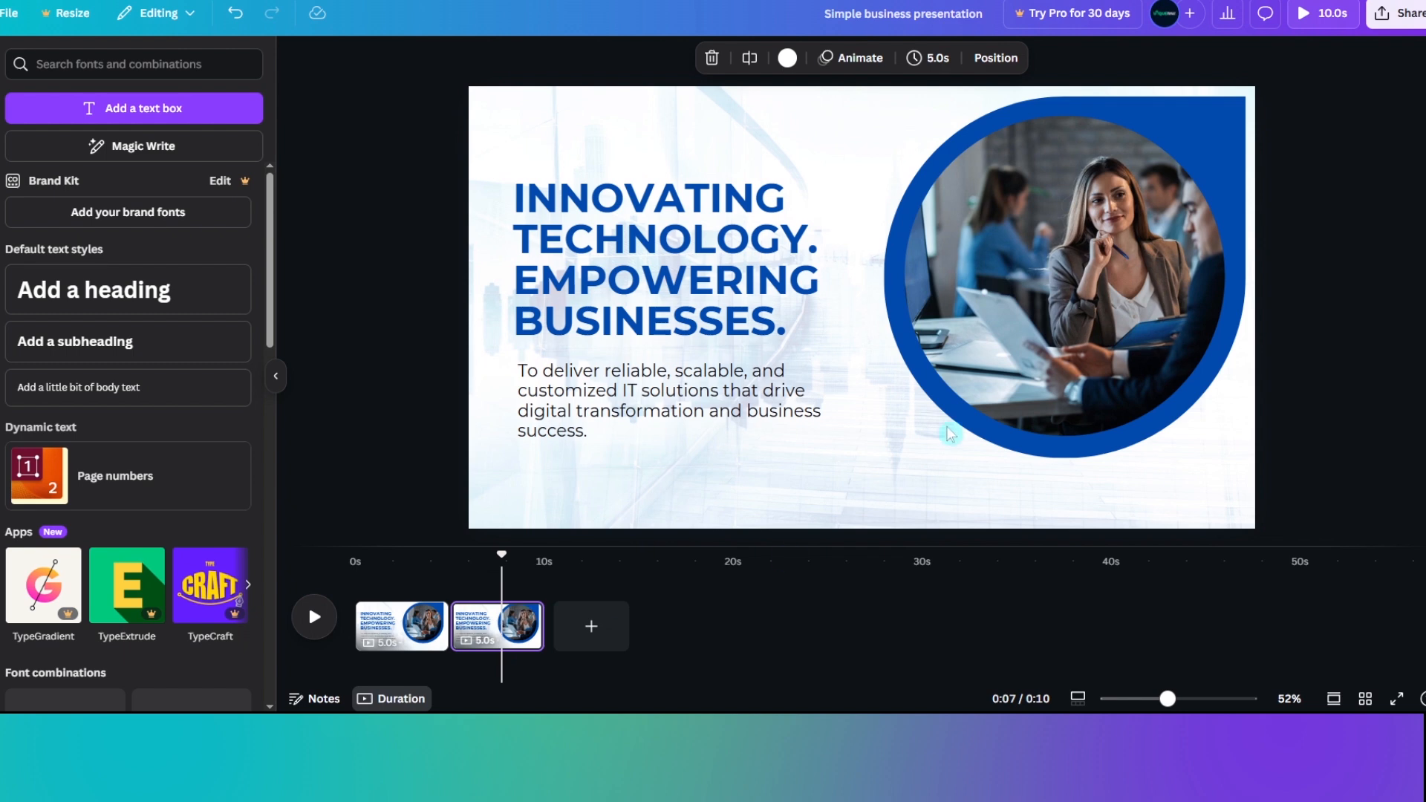
On page 2, rotate the frame group clockwise to the back-to-back pair's photo and change the heading to "TODAY'S DIGITAL LANDSCAPE IS COMPLEX."
{"action": "left_click", "coordinate": [1048, 365]}
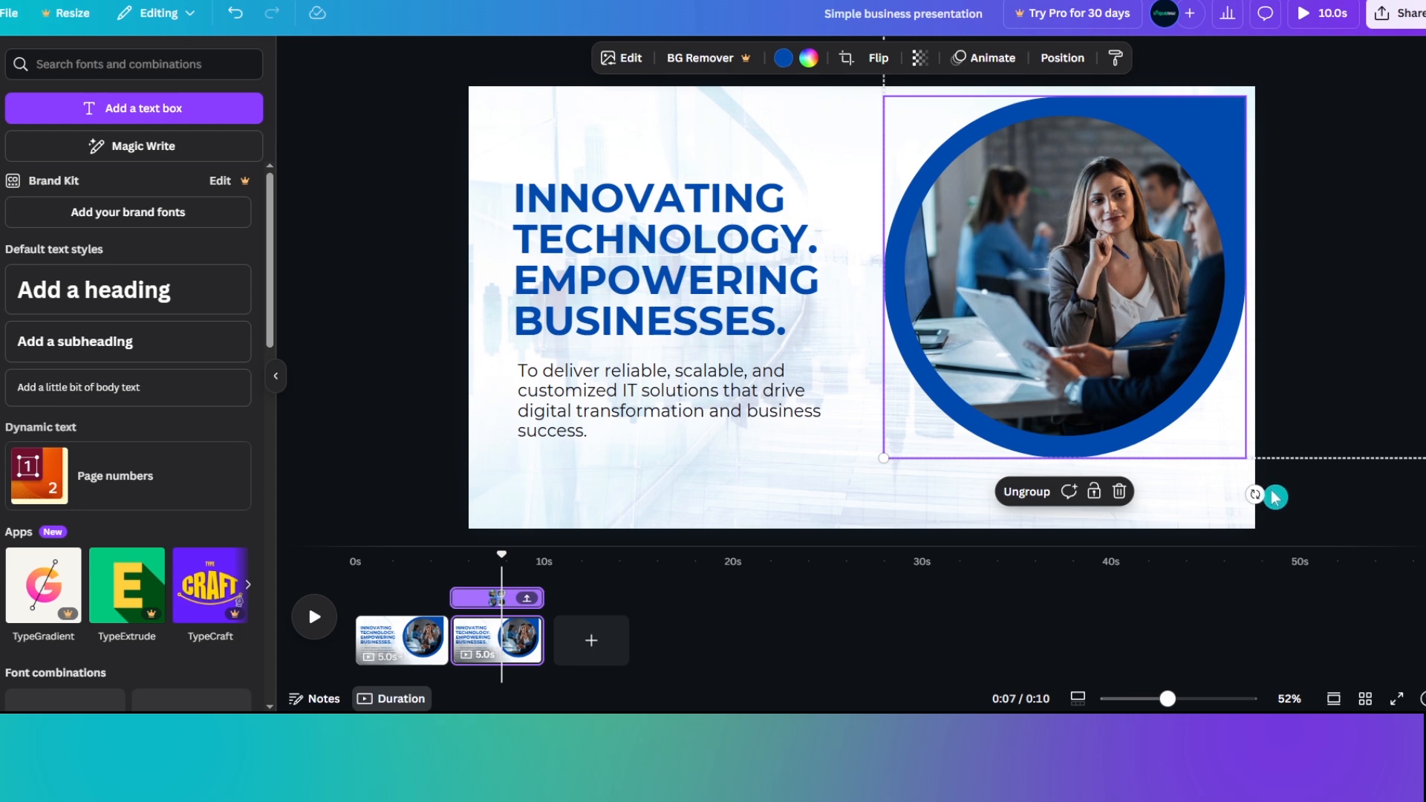
{"action": "left_click_drag", "start_coordinate": [1255, 494], "coordinate": [719, 91]}
{"action": "left_click", "coordinate": [1313, 485]}
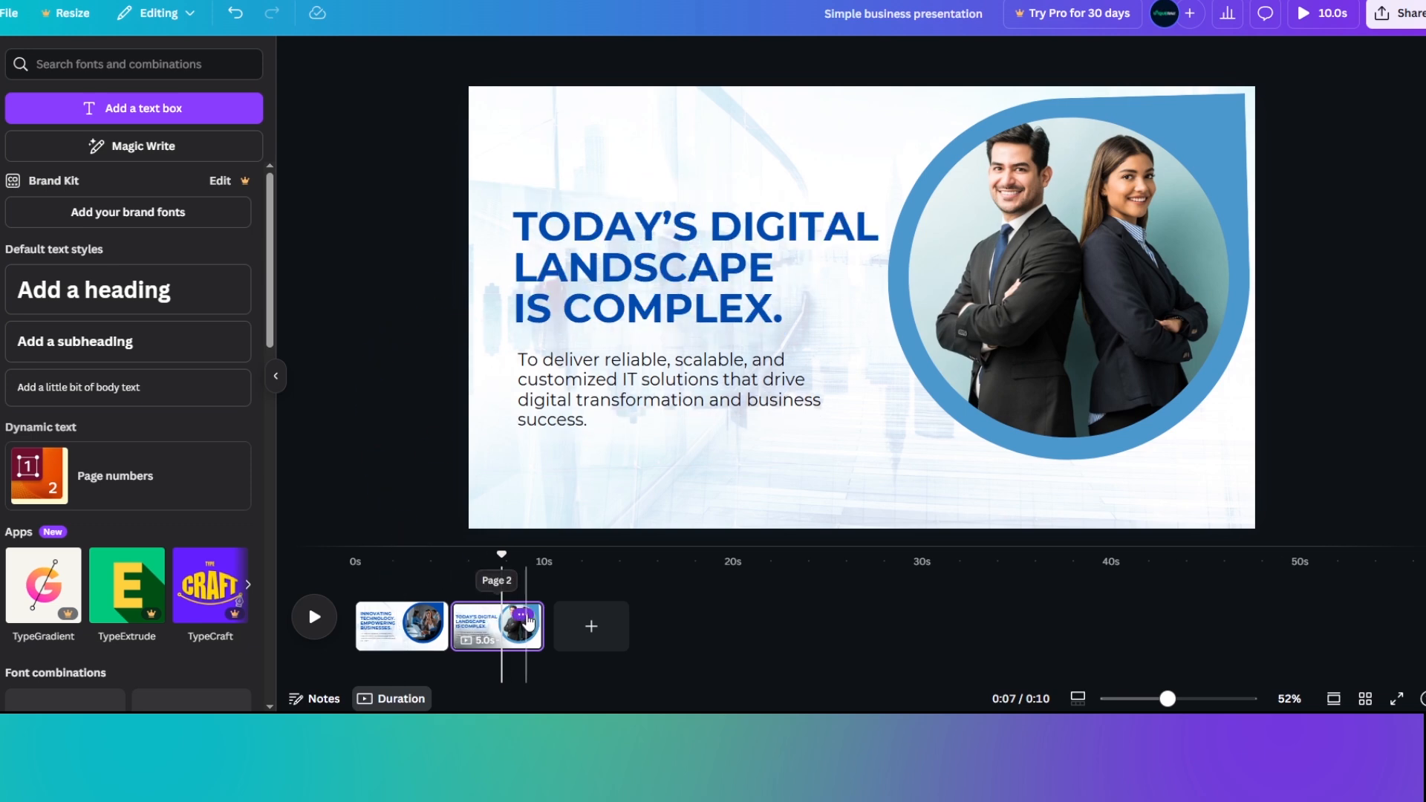
Duplicate page 2 and open the copy as page 3
{"action": "left_click", "coordinate": [524, 617]}
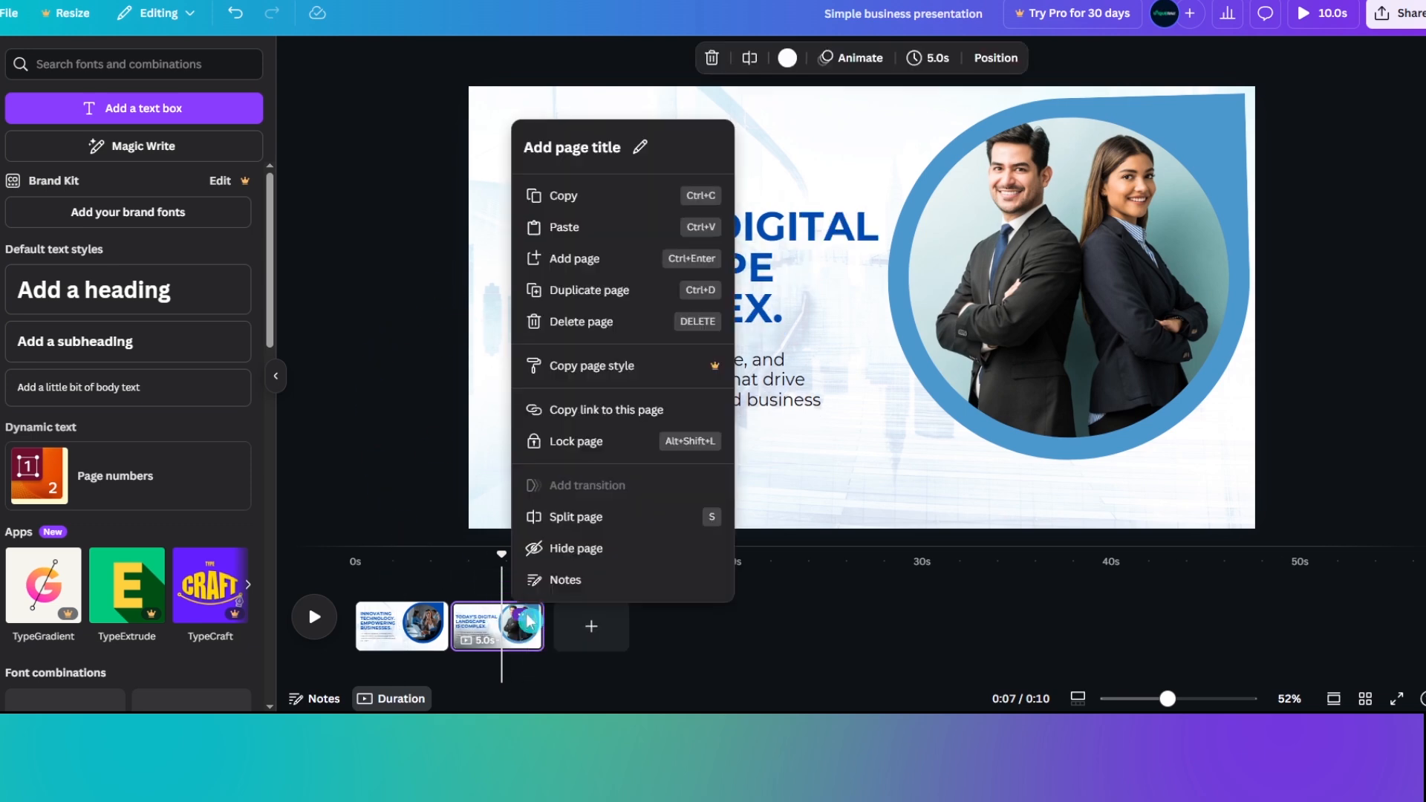
{"action": "left_click", "coordinate": [629, 297]}
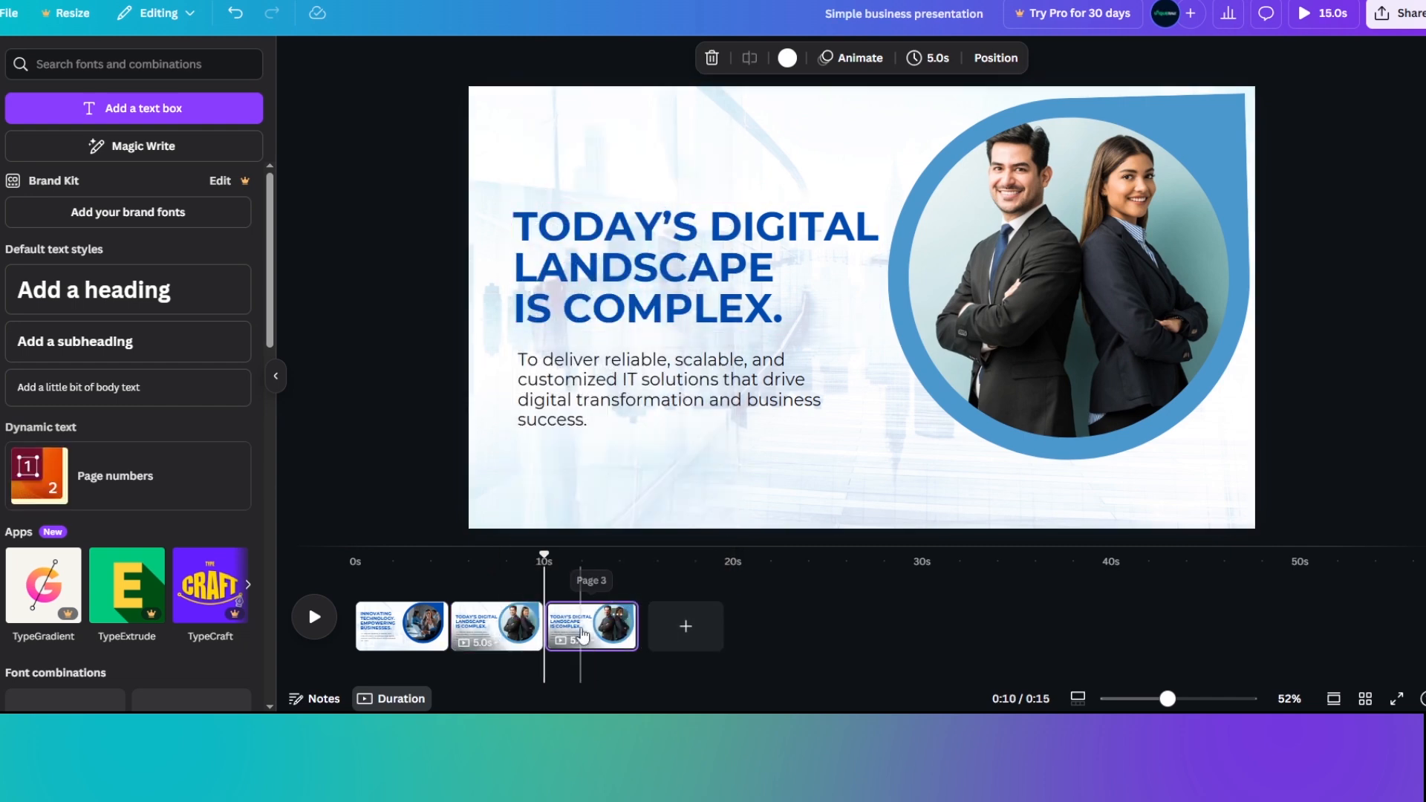
{"action": "left_click", "coordinate": [580, 583]}
On page 3, rotate the frame group clockwise to the woman-with-laptop photo, nudge it up, and change the heading to "WE OFFER END-TO-END IT SERVICES"
{"action": "left_click", "coordinate": [1110, 379]}
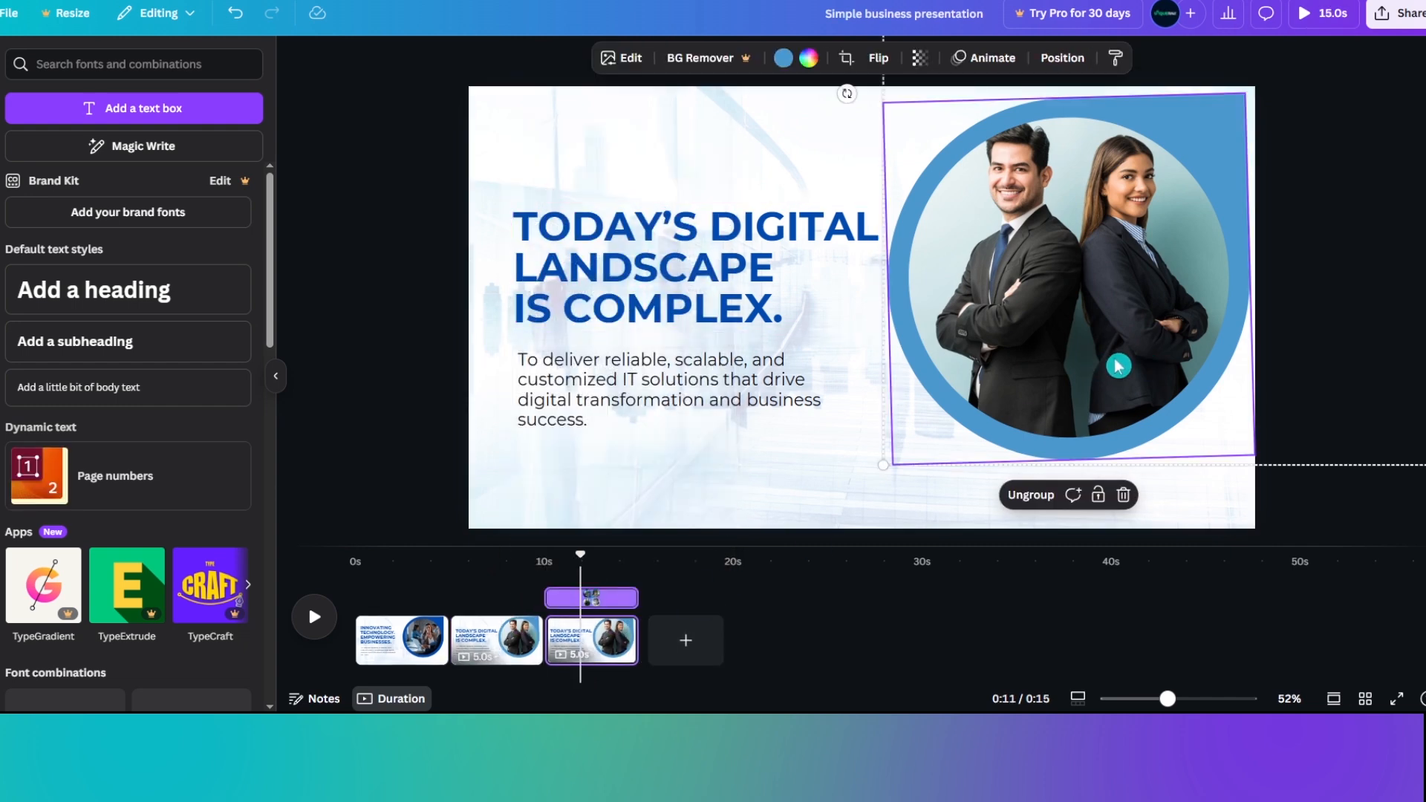
{"action": "left_click_drag", "start_coordinate": [846, 93], "coordinate": [1255, 0]}
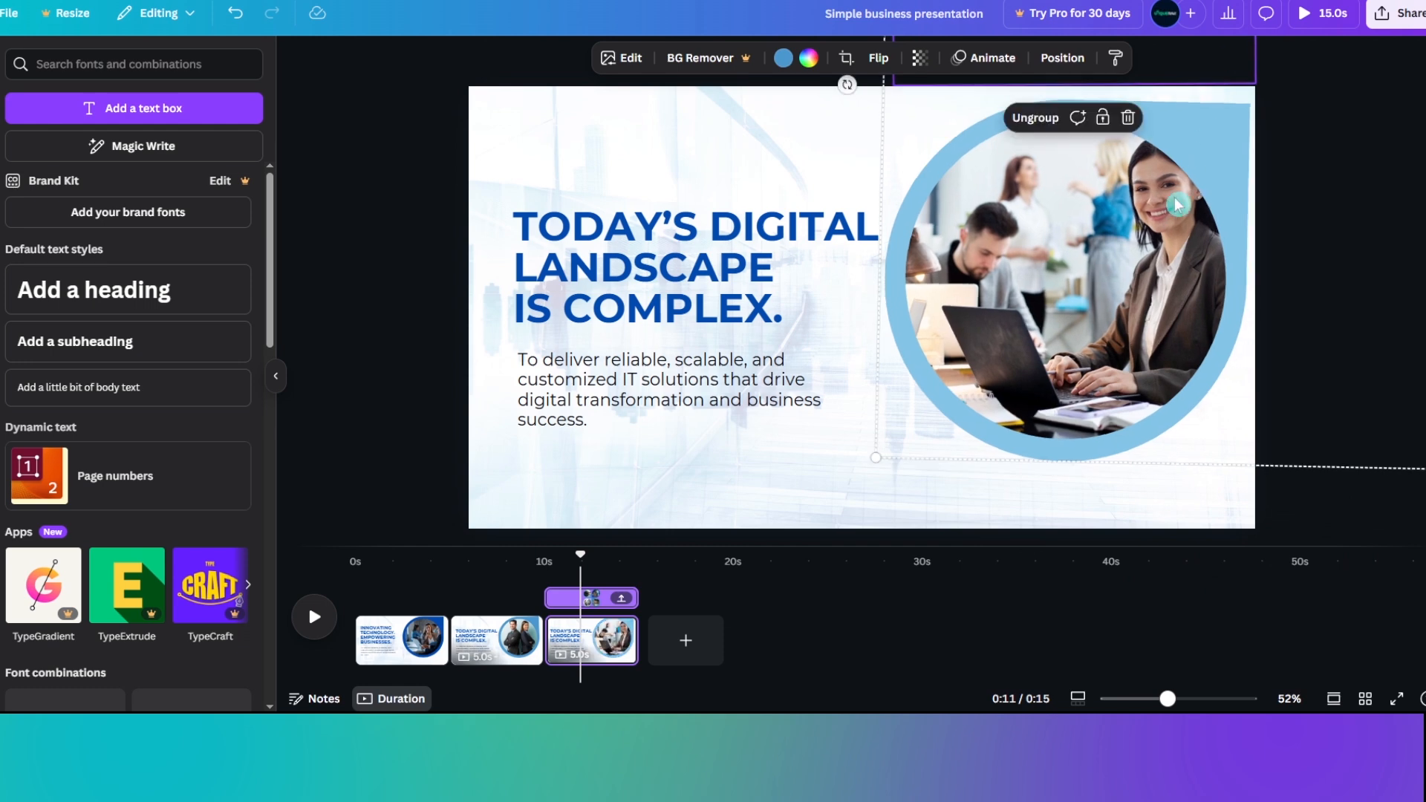
{"action": "left_click", "coordinate": [672, 505]}
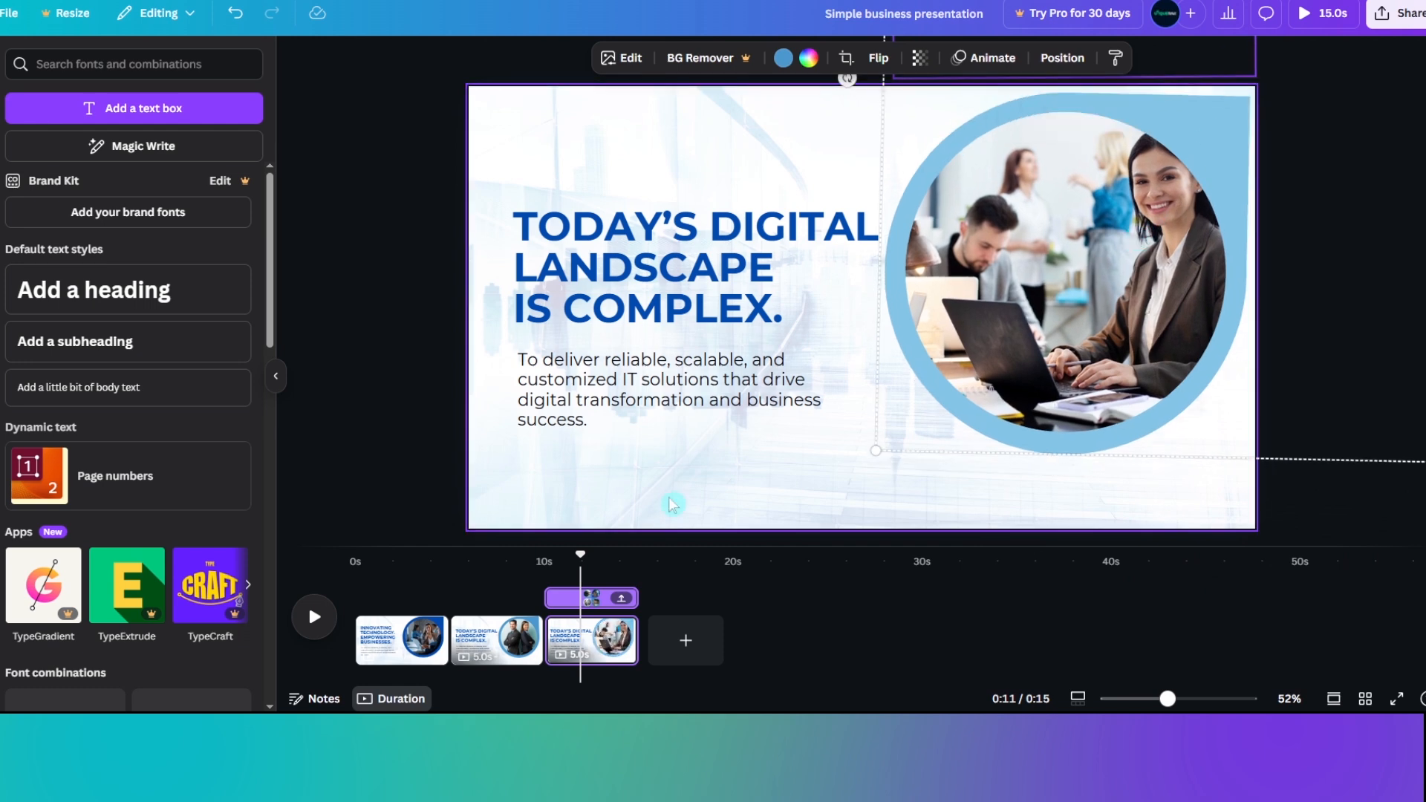
{"action": "left_click", "coordinate": [408, 372]}
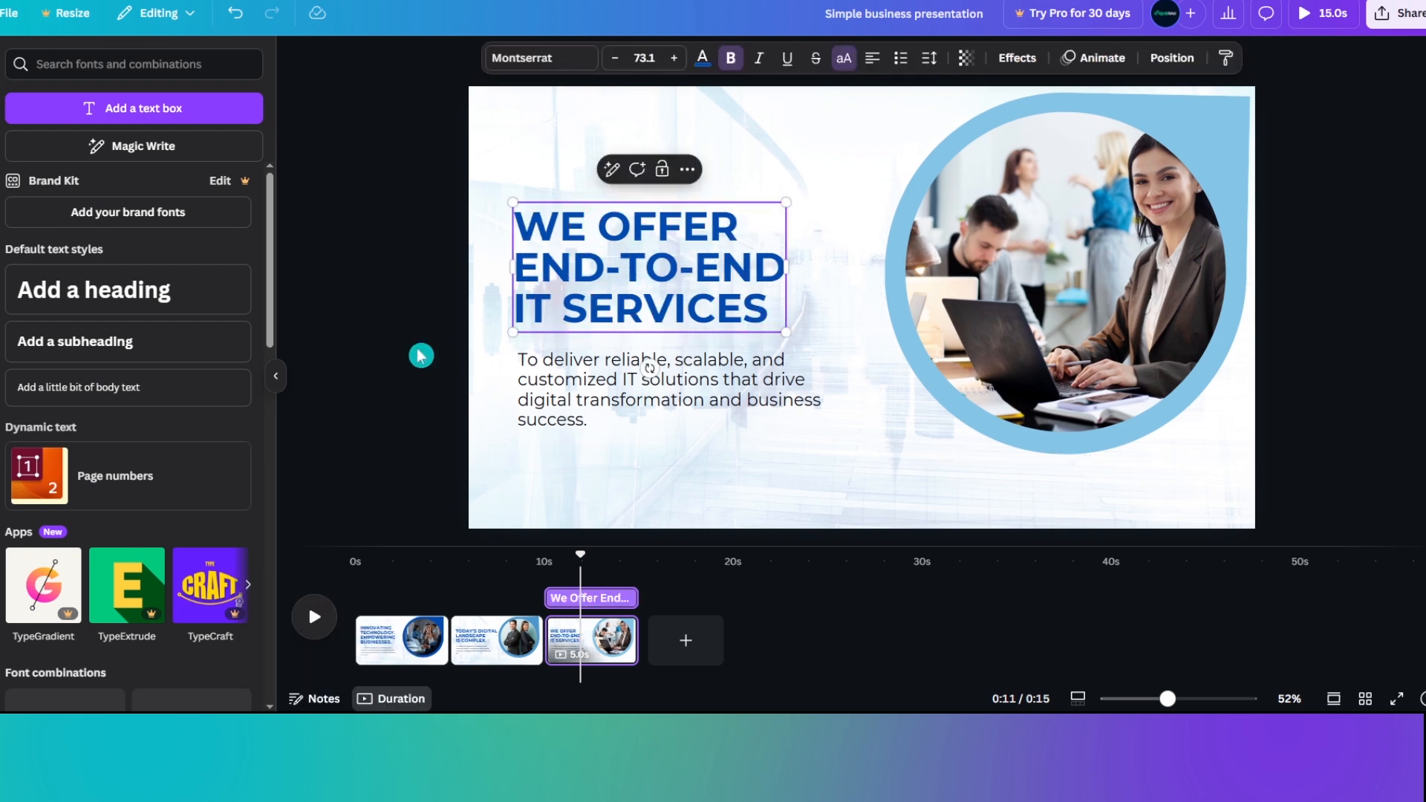
{"action": "left_click", "coordinate": [421, 356]}
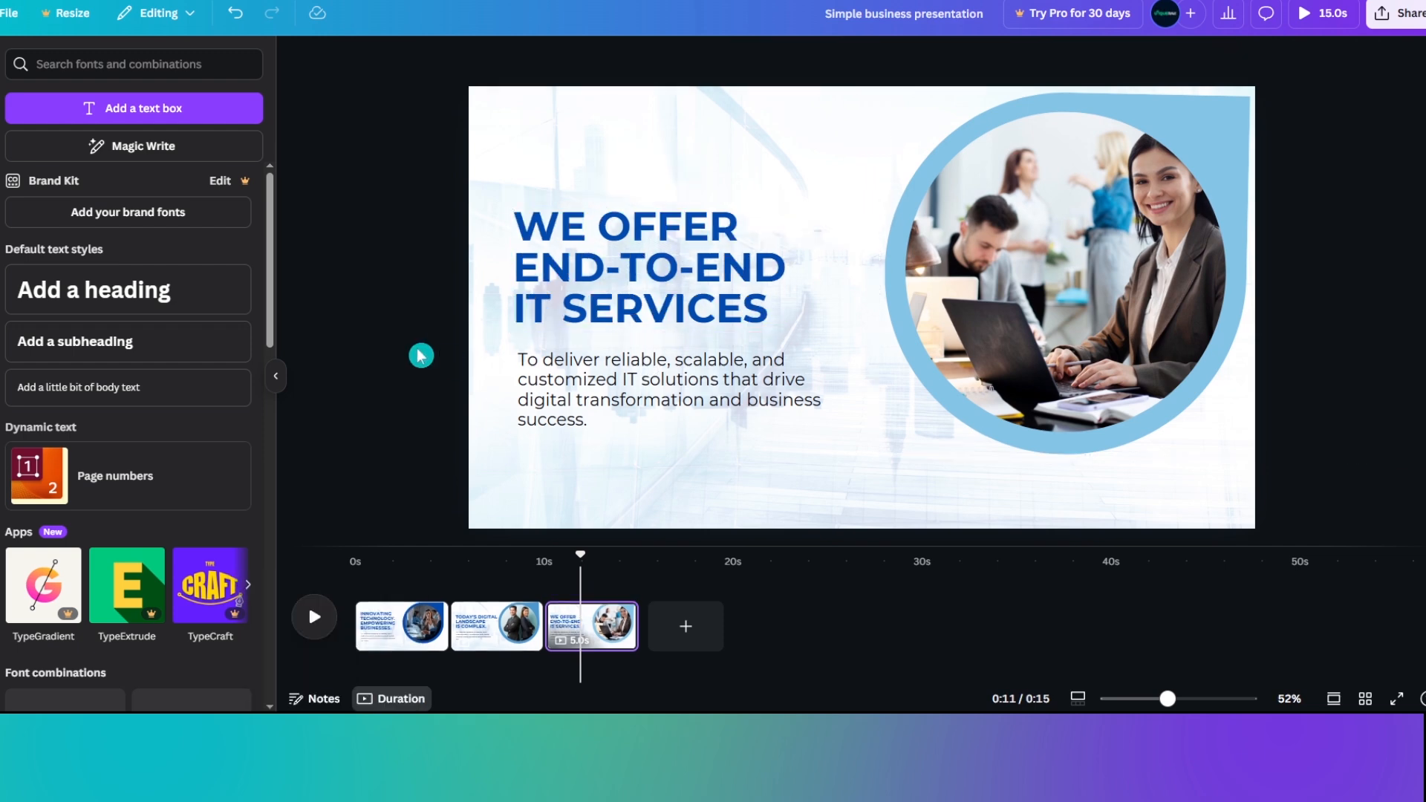
Duplicate page 3 and rotate the frame group on the new page 4 a quarter turn clockwise to the teal-framed photo
{"action": "left_click", "coordinate": [617, 615]}
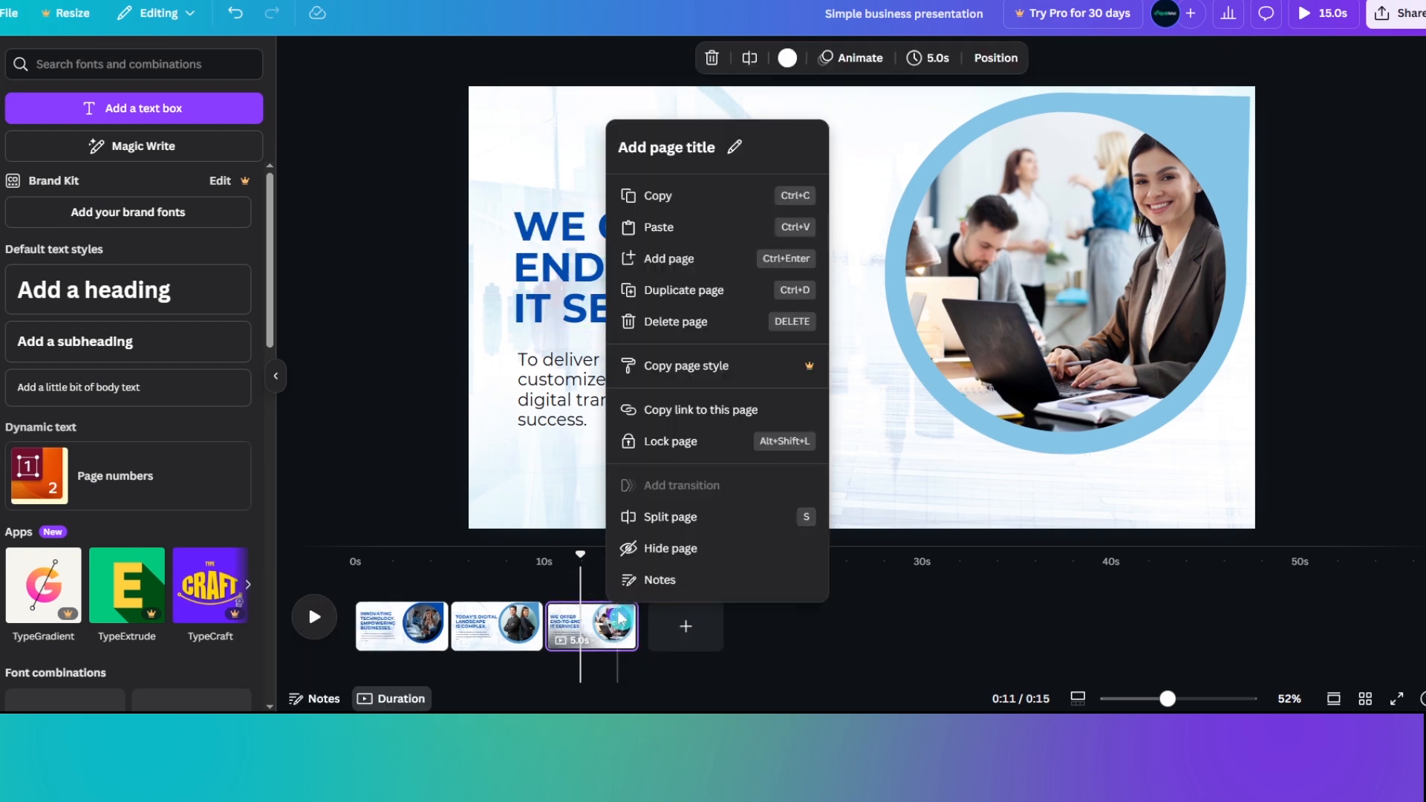
{"action": "left_click", "coordinate": [736, 296]}
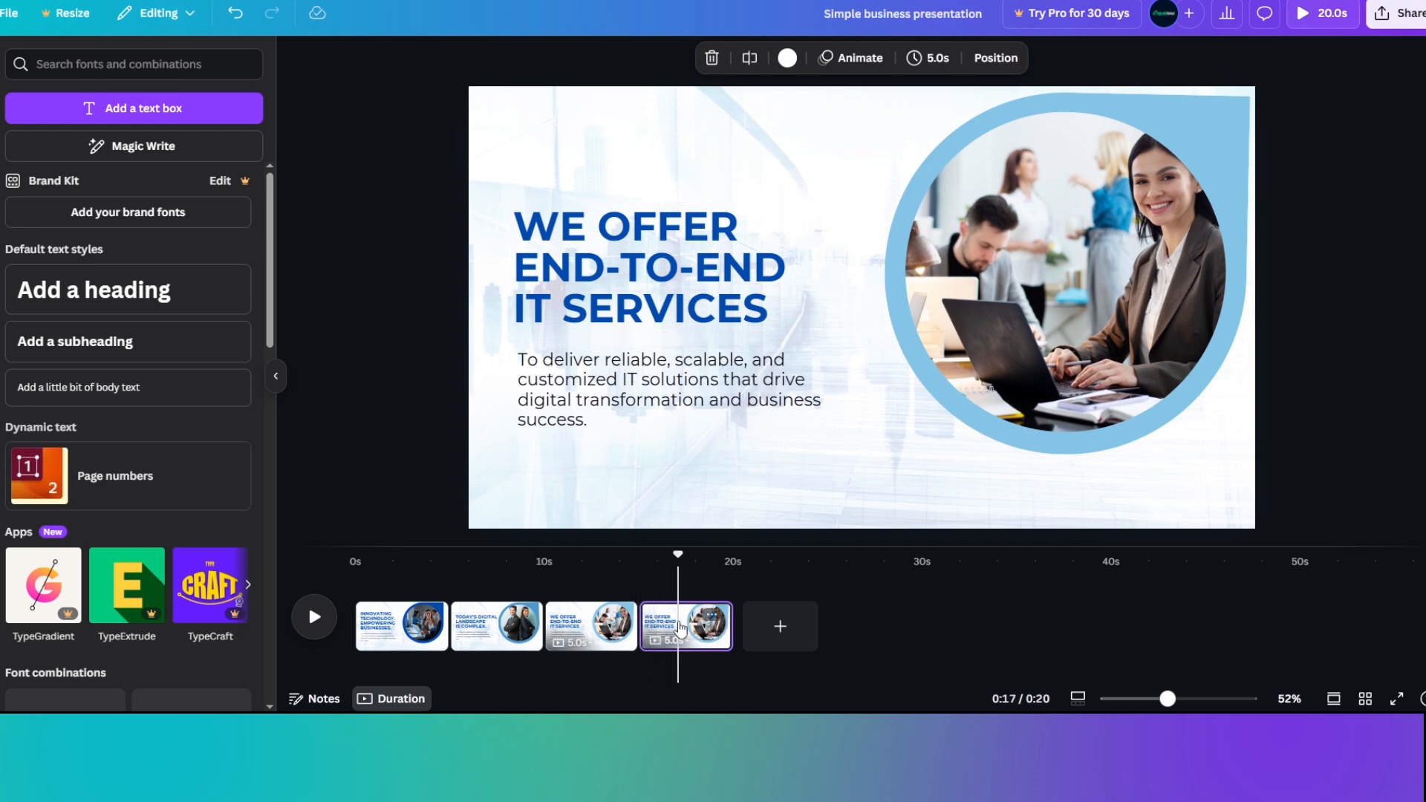
{"action": "left_click", "coordinate": [1064, 364]}
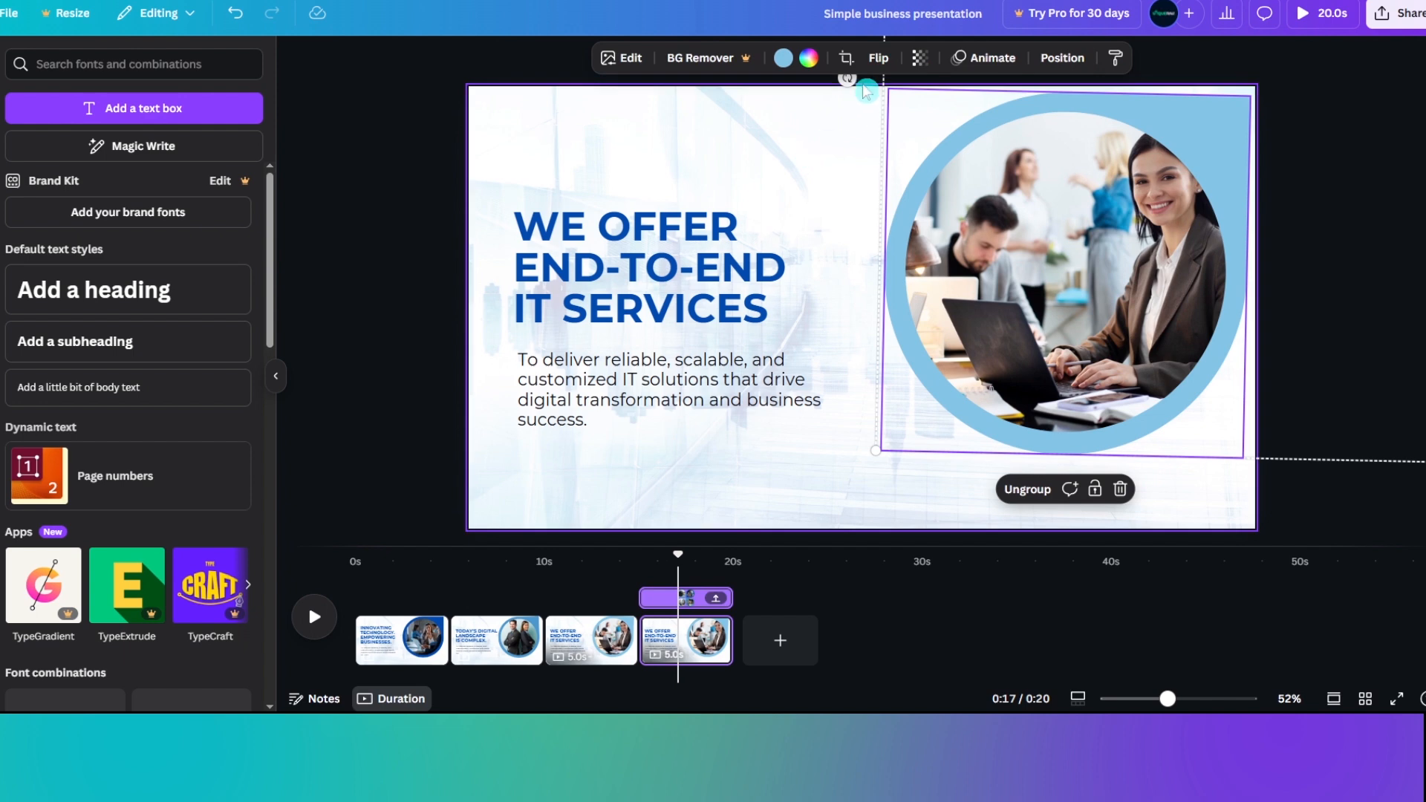
{"action": "left_click_drag", "start_coordinate": [847, 77], "coordinate": [1255, 1]}
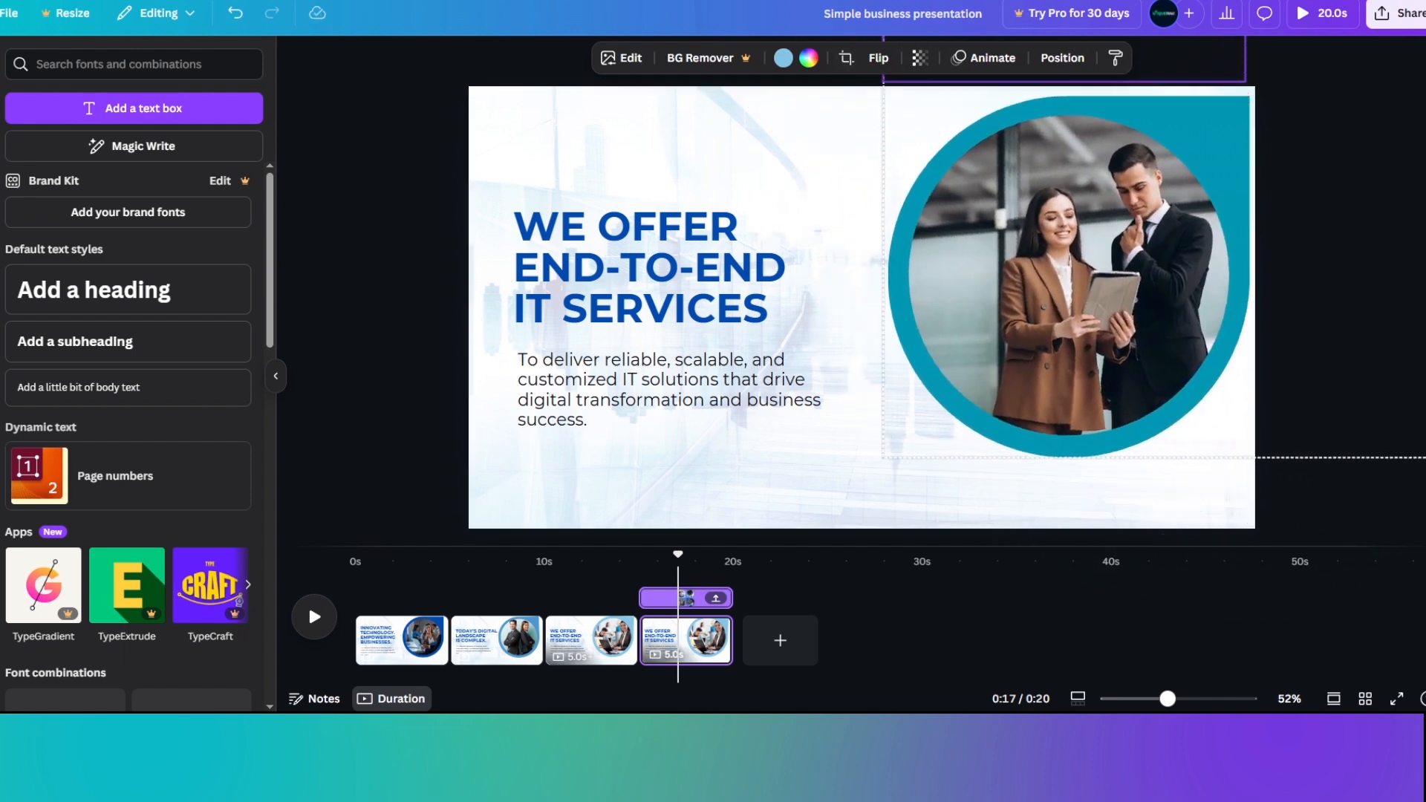